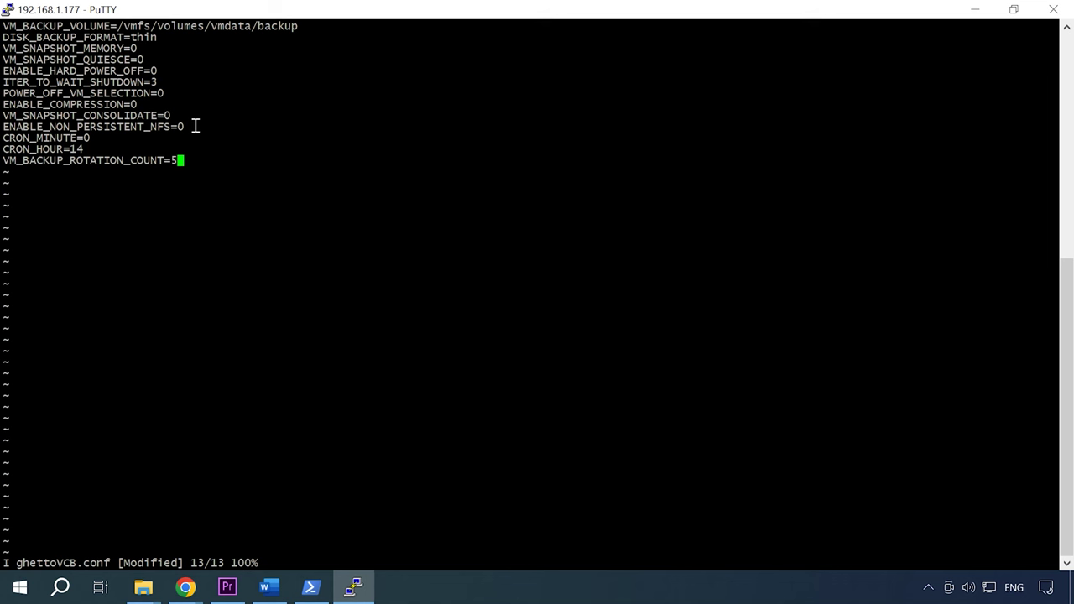
Save and close ghettoVCB.conf in vi, and run the backup script on all virtual machines with ./ghettoVCB.sh -a
key(Escape)
key(shift+colon)
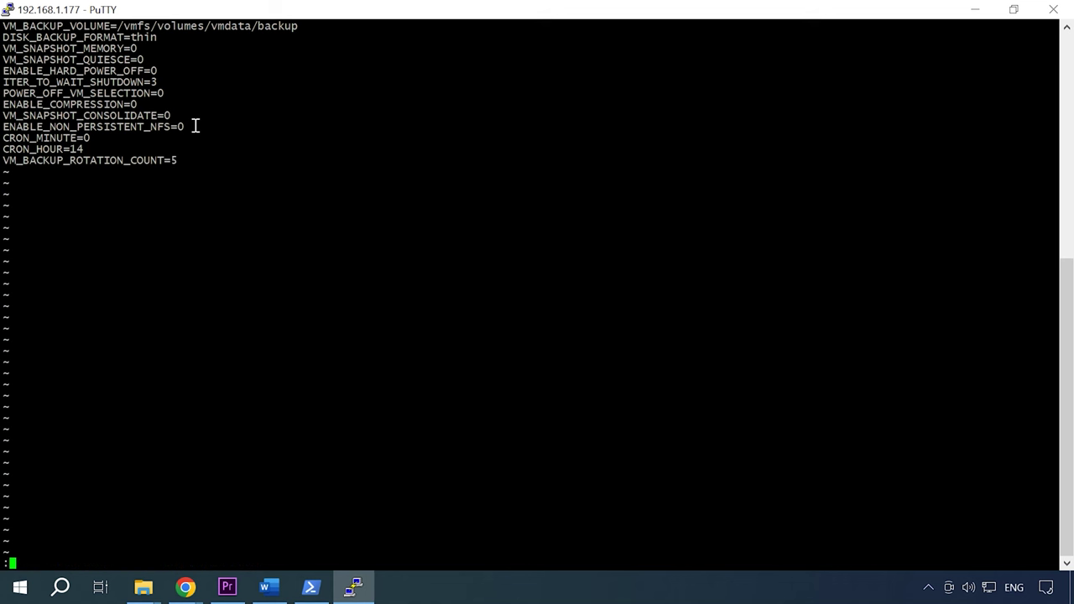
text(wq)
key(Return)
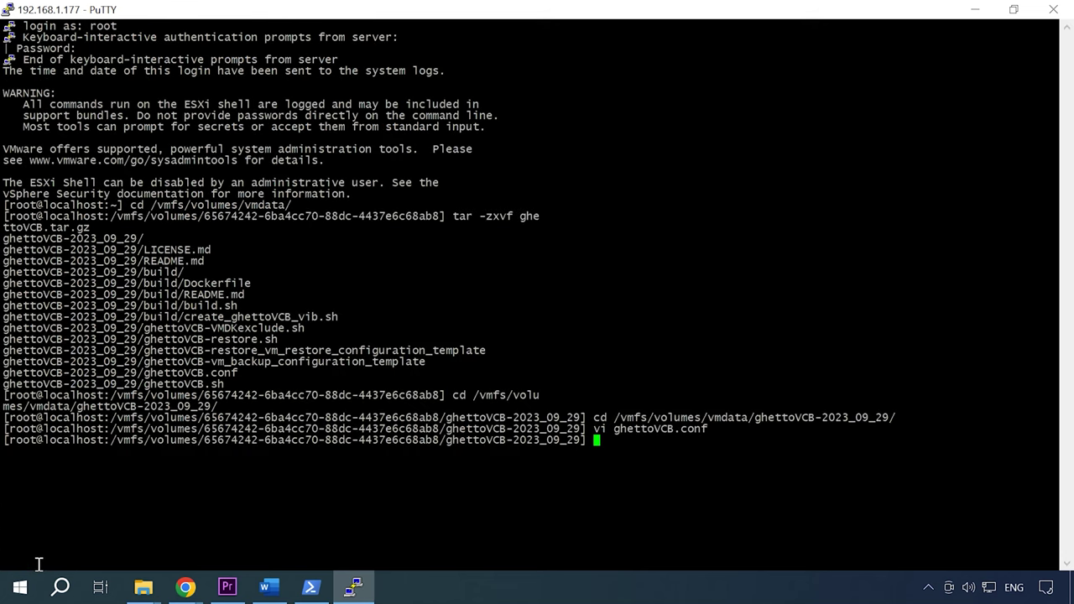
right_click(623, 454)
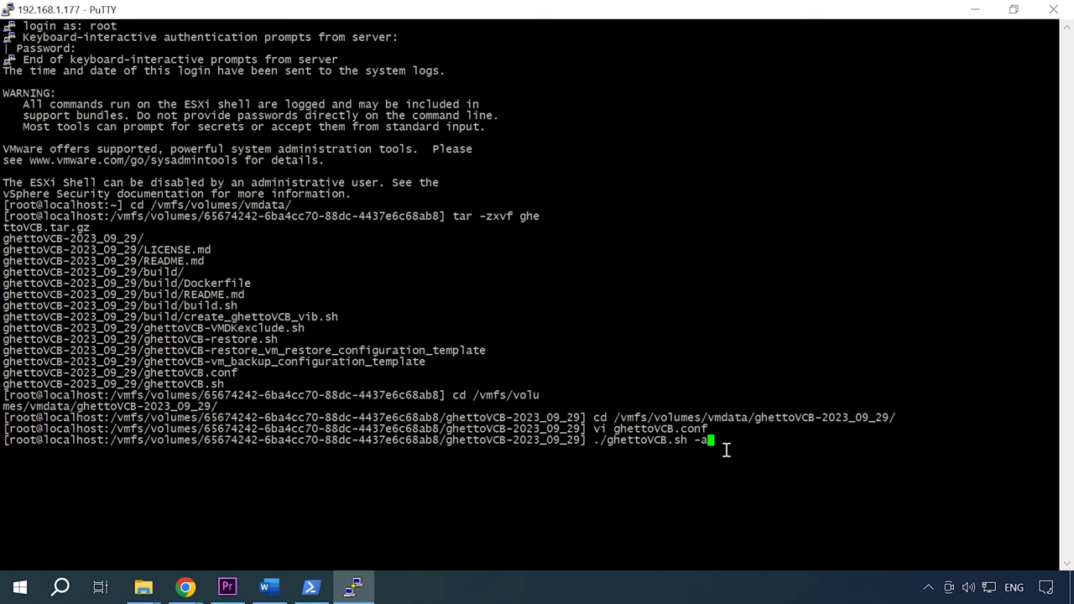
key(Return)
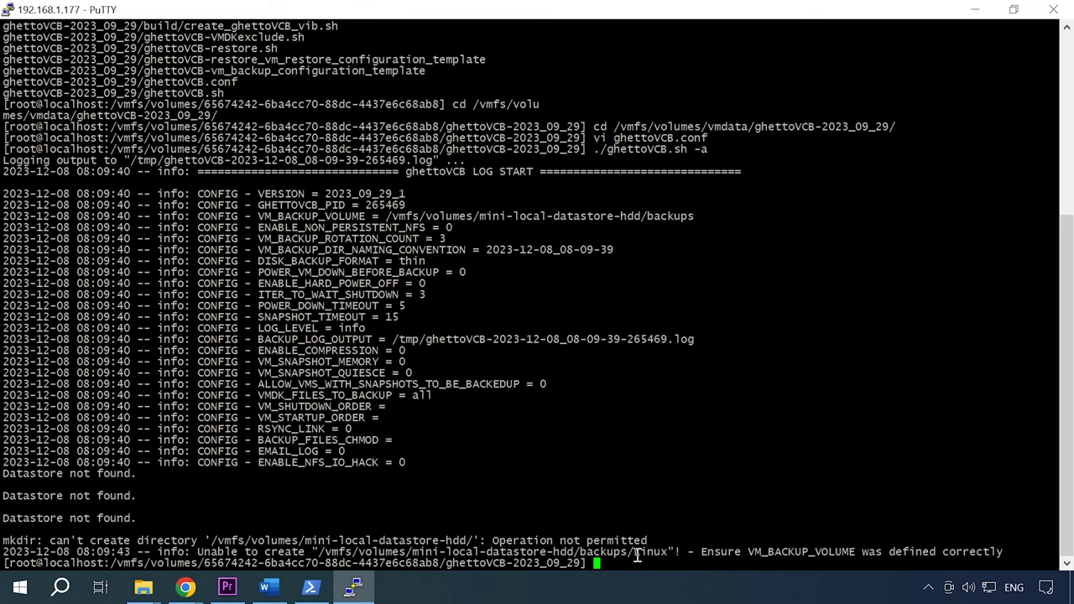
Edit ghettoVCB.sh in vi, replacing the backup directory line with VM_BACKUP_VOLUME=/vmfs/volumes/vmdata/backup, and save the file
text(vi ghettoVCB.sh)
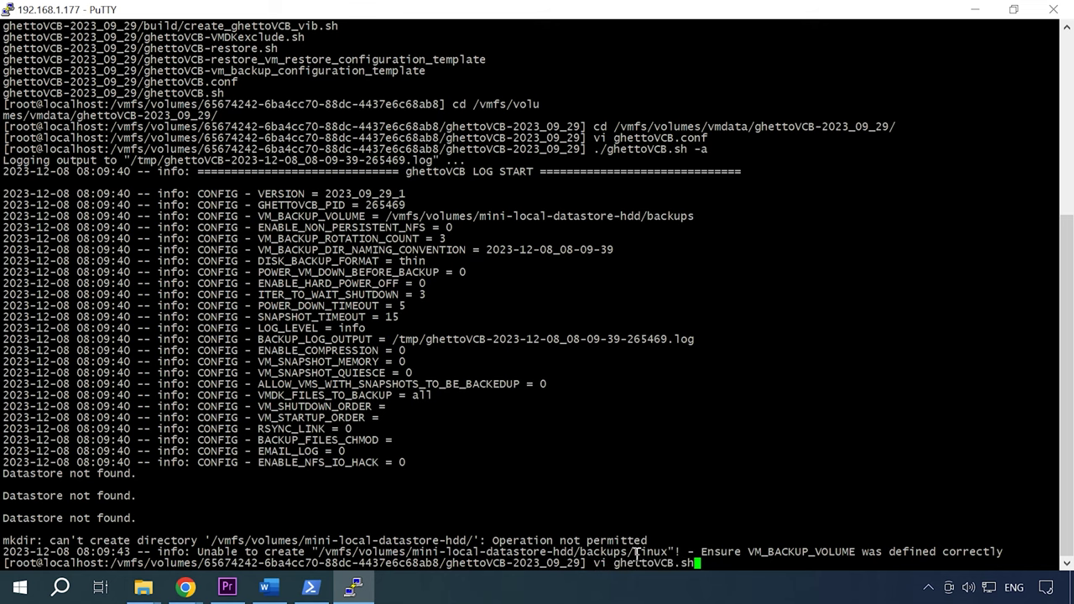
key(Return)
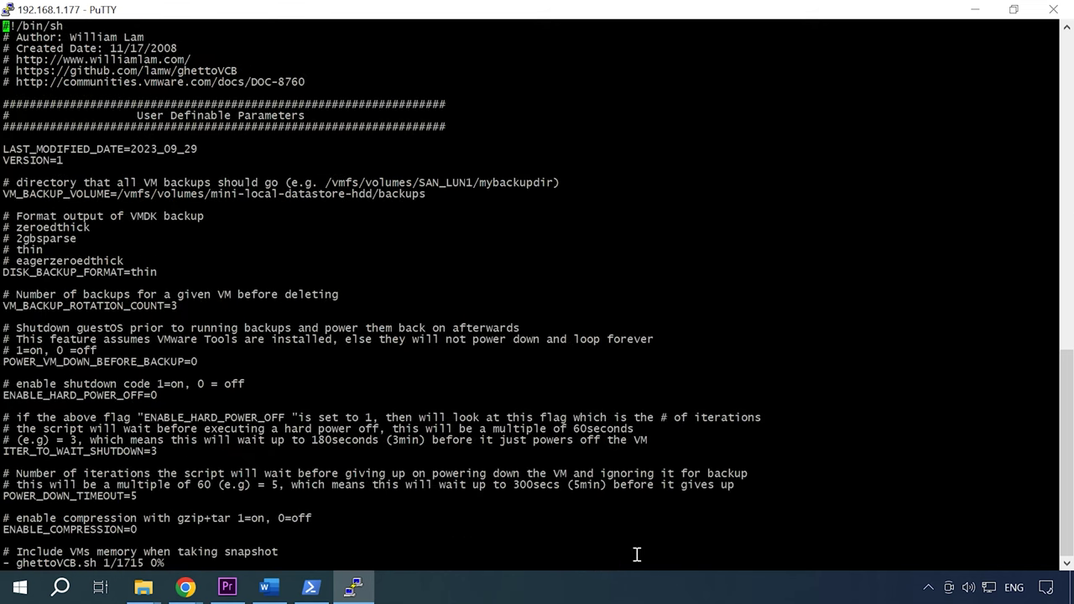
key(Down)
key(Down)
key(Down)
key(Down)
key(Down)
key(Down)
key(Down)
key(Down)
key(Down)
key(Down)
key(Down)
key(Down)
key(Down)
key(Down)
key(Down)
key(Down)
key(k)
key(c)
key(c)
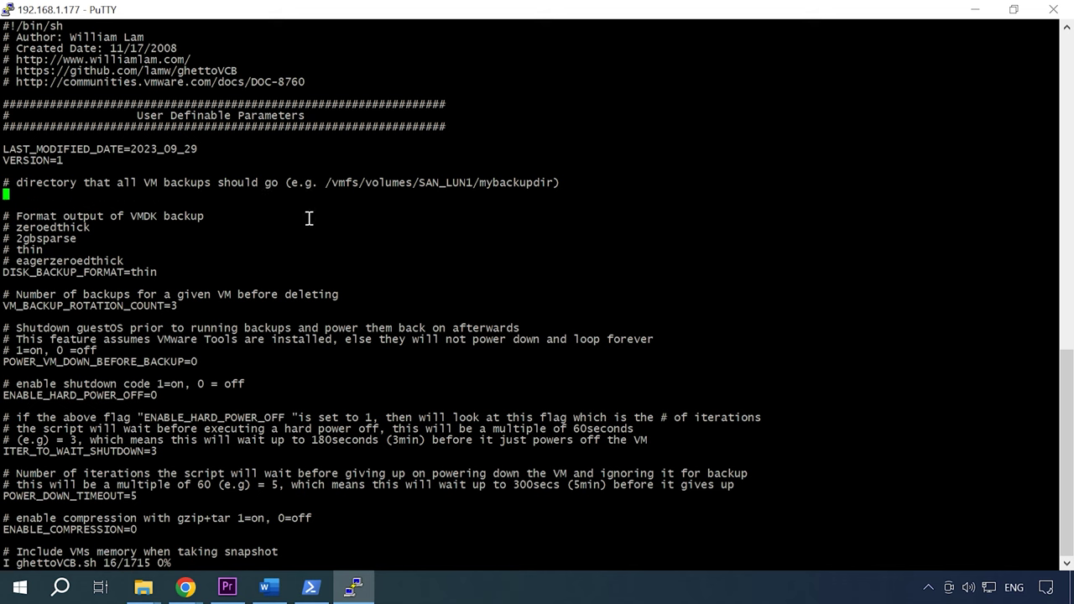
right_click(30, 193)
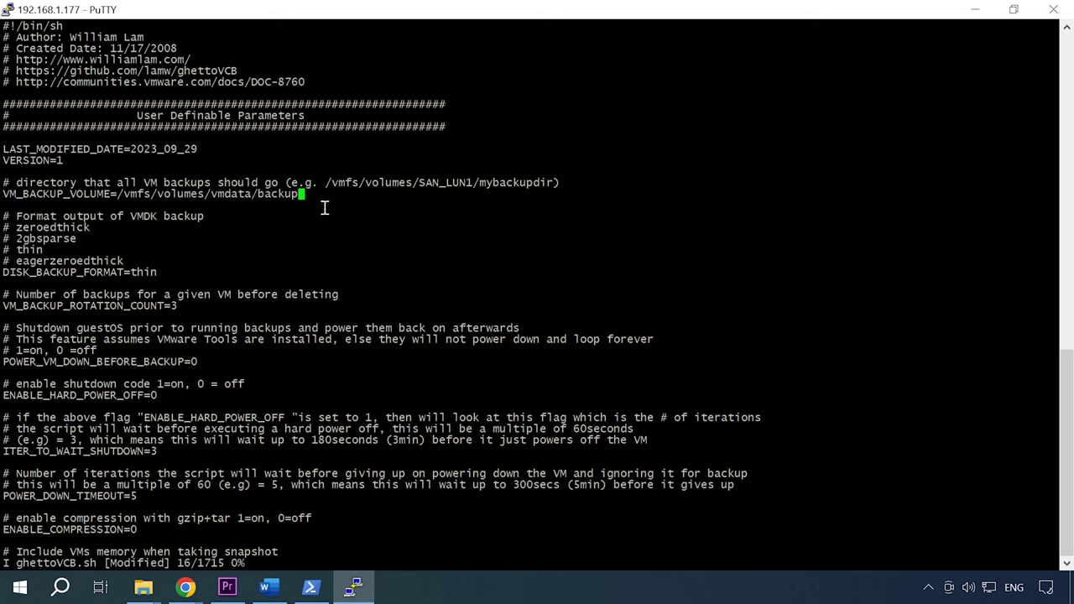
key(Escape)
text(:)
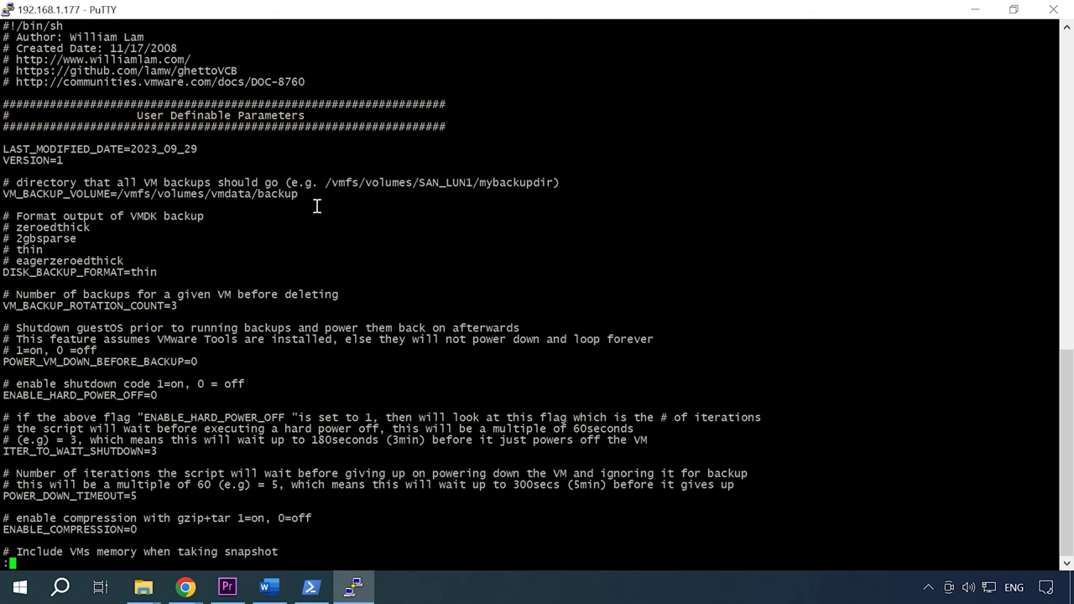
text(wq)
key(Return)
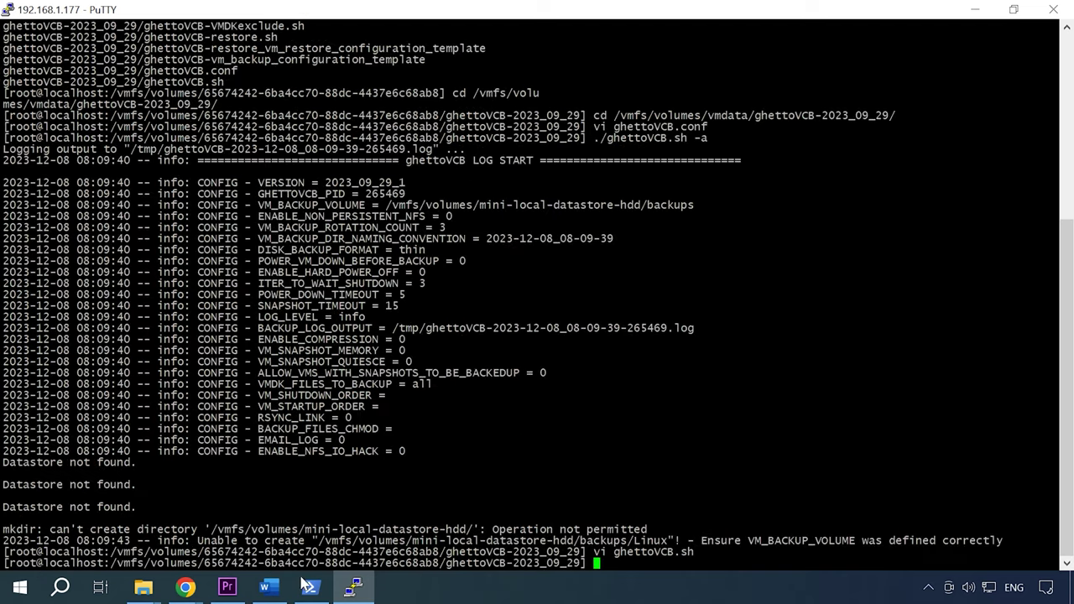
Rerun ./ghettoVCB.sh -a to back up all virtual machines on the host
key(Up)
key(Up)
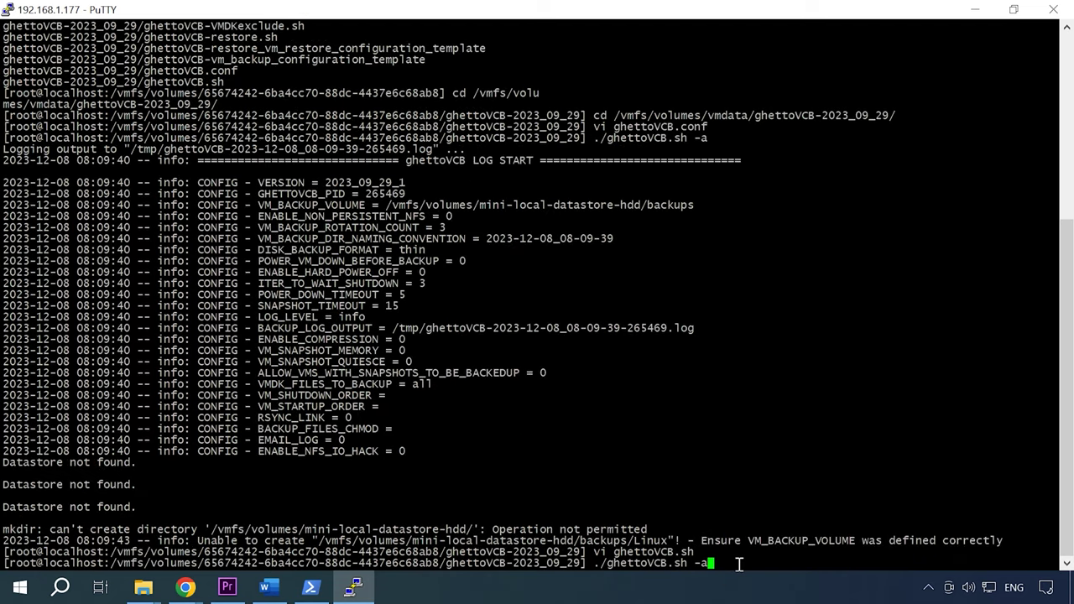
key(Return)
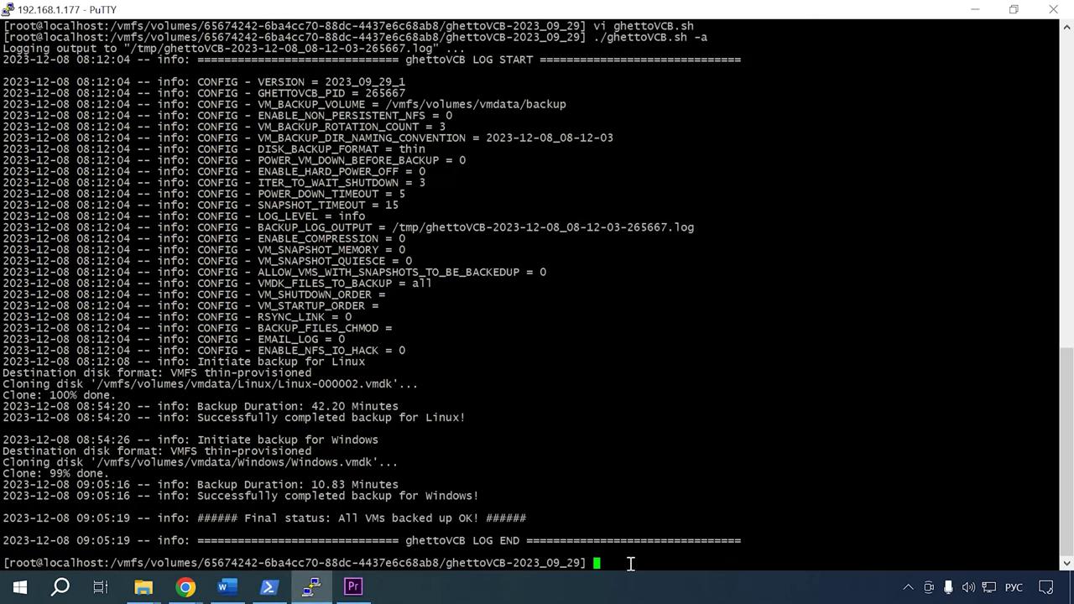
Create a file named vm_backup in vi listing Linux and Windows on separate lines, and save it
text(vi vm_backup)
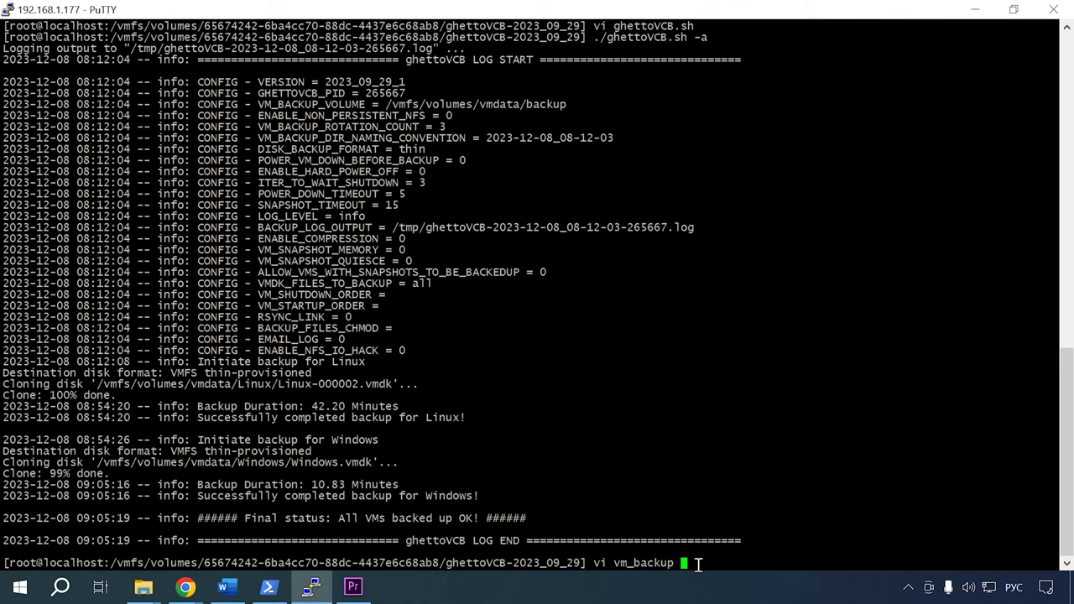
key(Return)
key(alt+shift)
text(ii)
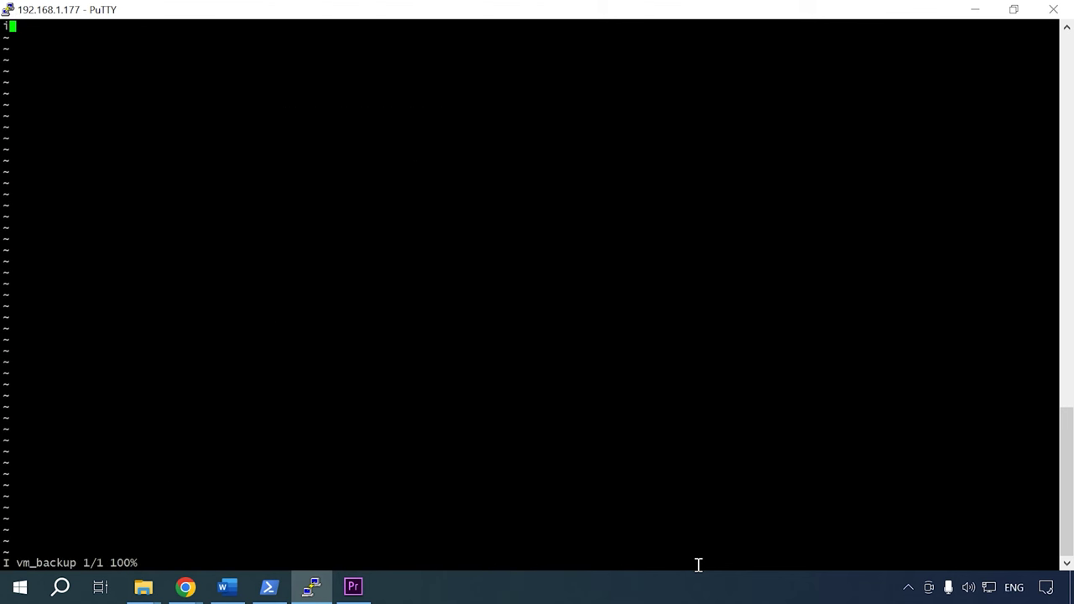
text(Linux)
key(Return)
text(Wi)
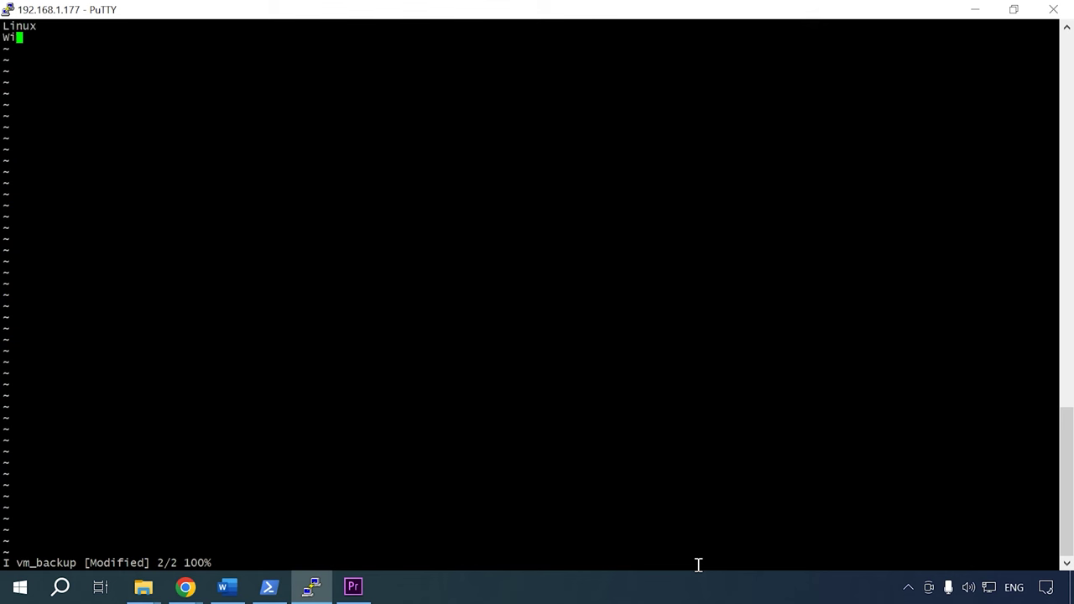
text(ndows)
key(Escape)
text(:)
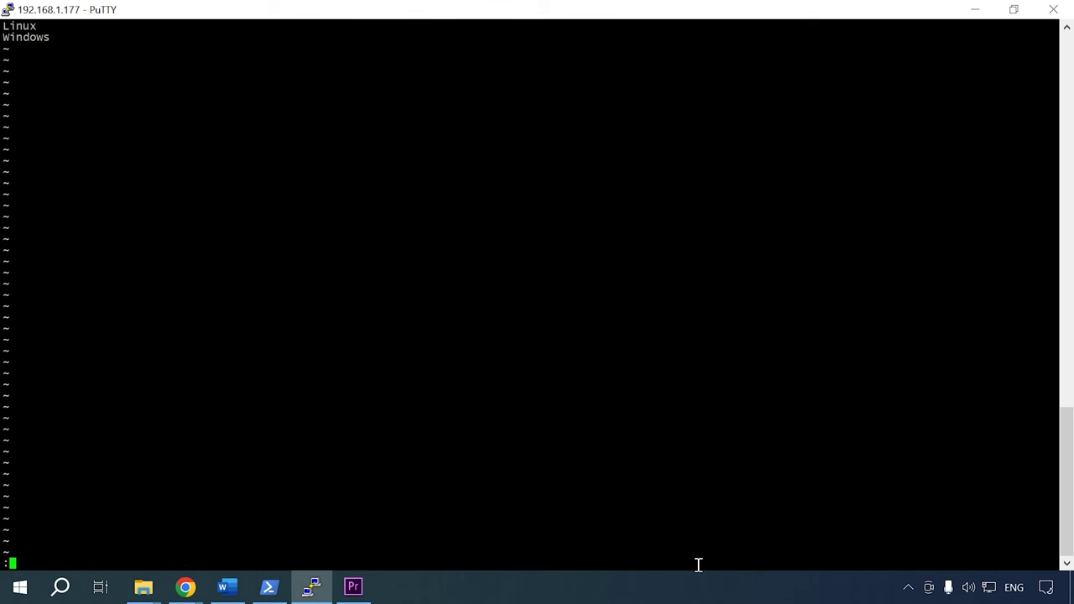
text(wq)
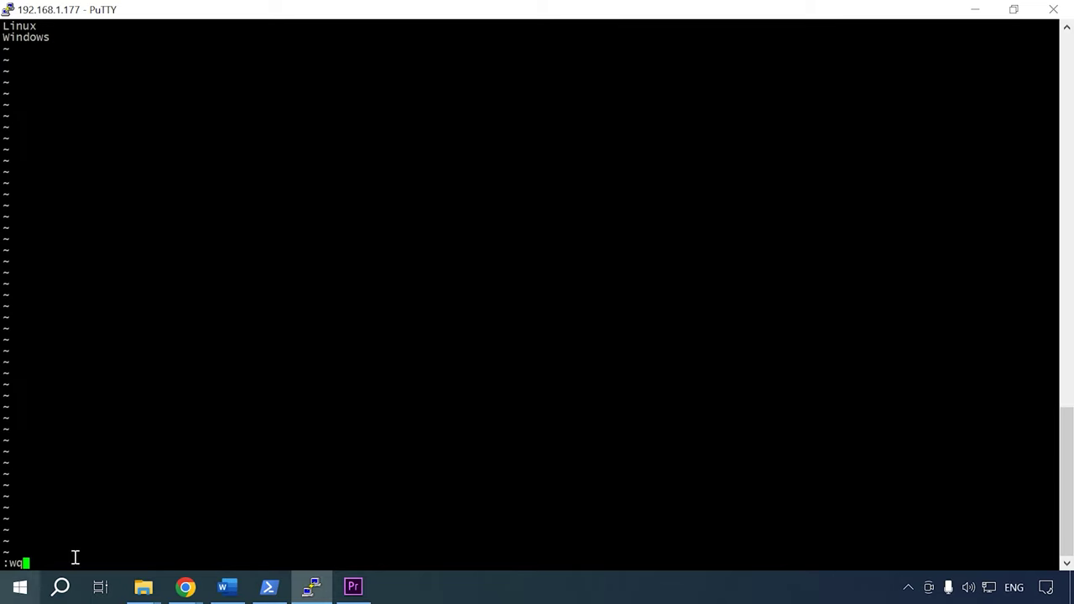
key(Return)
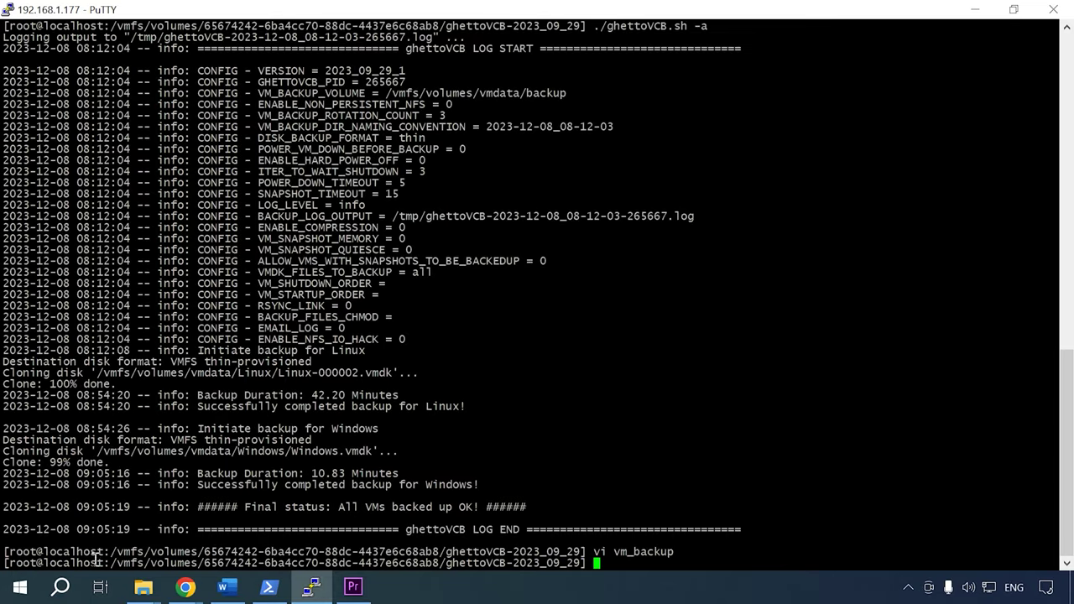
right_click(637, 562)
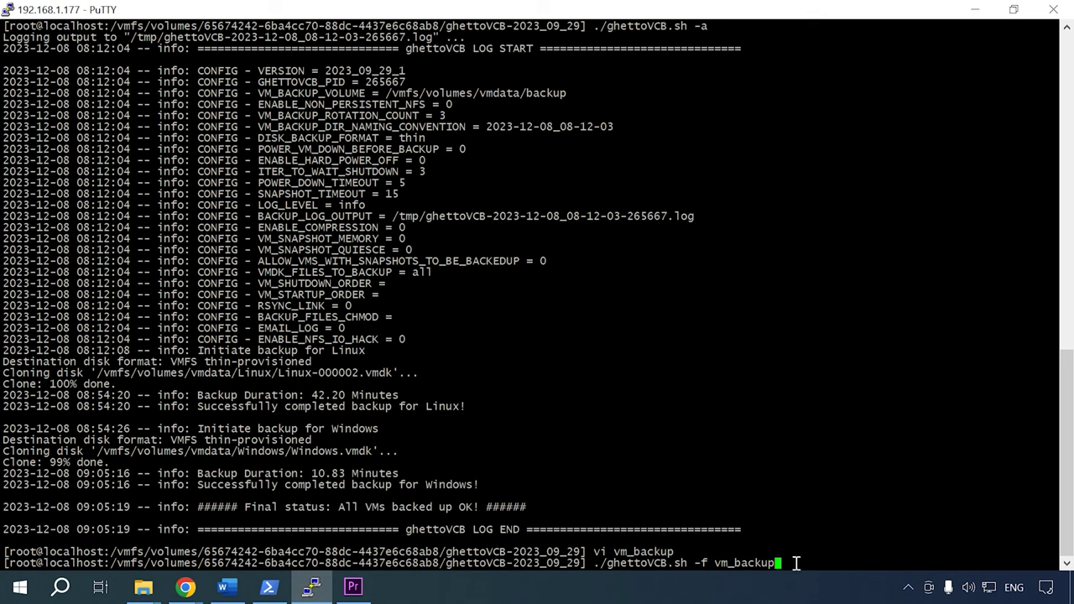
key(BackSpace)
key(BackSpace)
key(BackSpace)
key(BackSpace)
key(BackSpace)
key(BackSpace)
key(BackSpace)
key(BackSpace)
key(BackSpace)
key(BackSpace)
key(BackSpace)
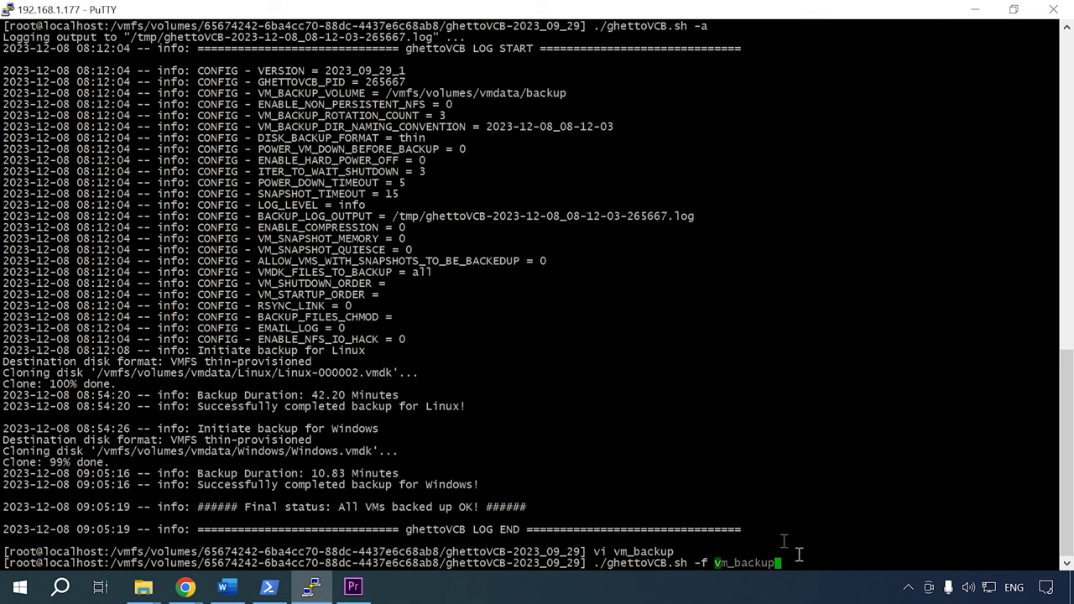
text(c)
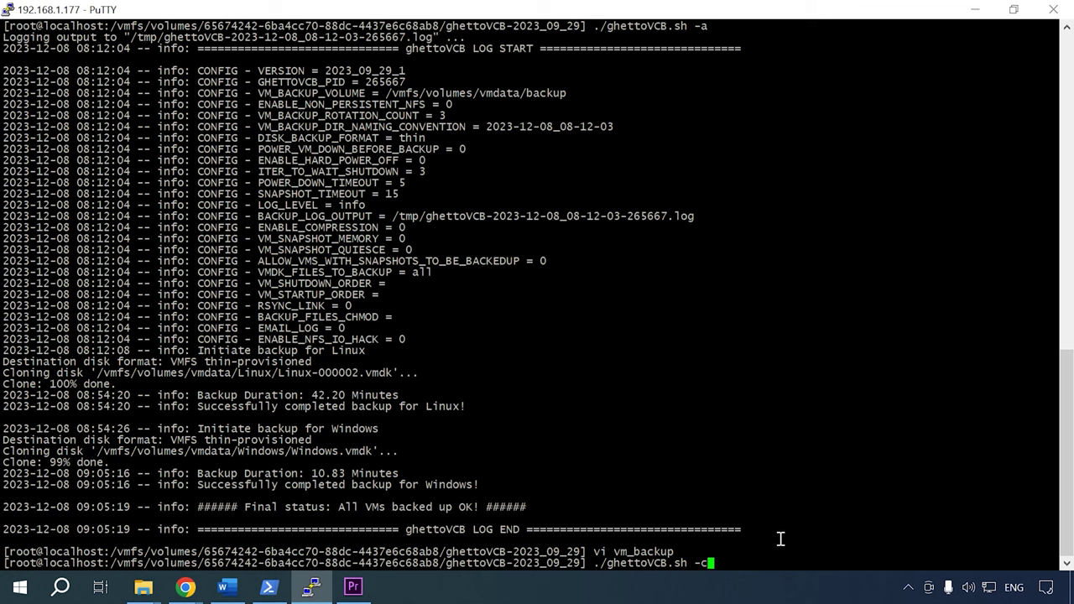
key(BackSpace)
text(g)
key(BackSpace)
text(l)
key(Up)
key(Up)
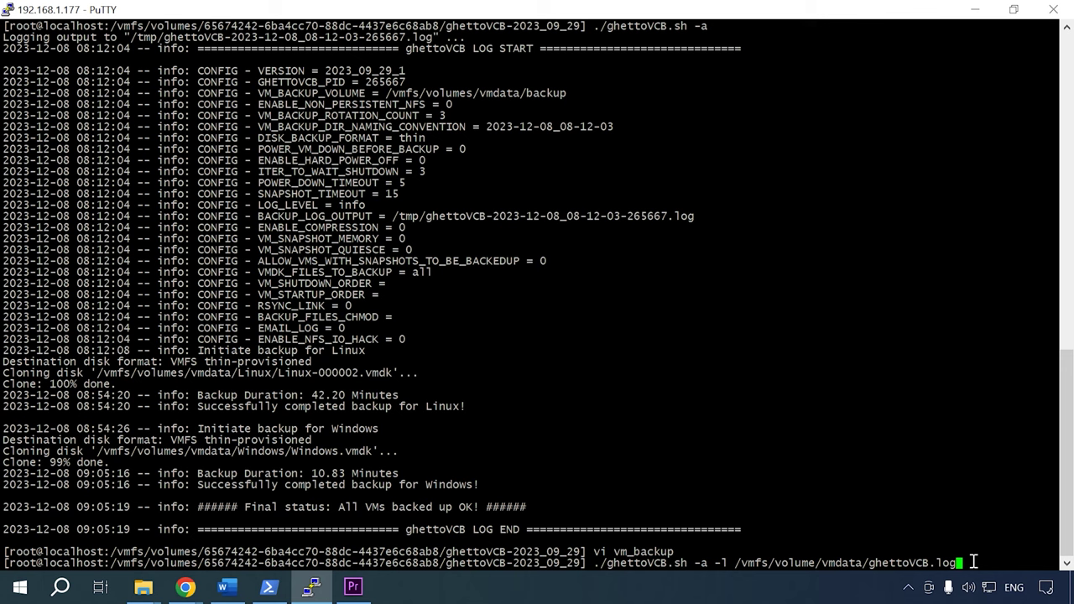
Run a test backup of all virtual machines with ./ghettoVCB.sh -a -d dryrun
key(Up)
key(Up)
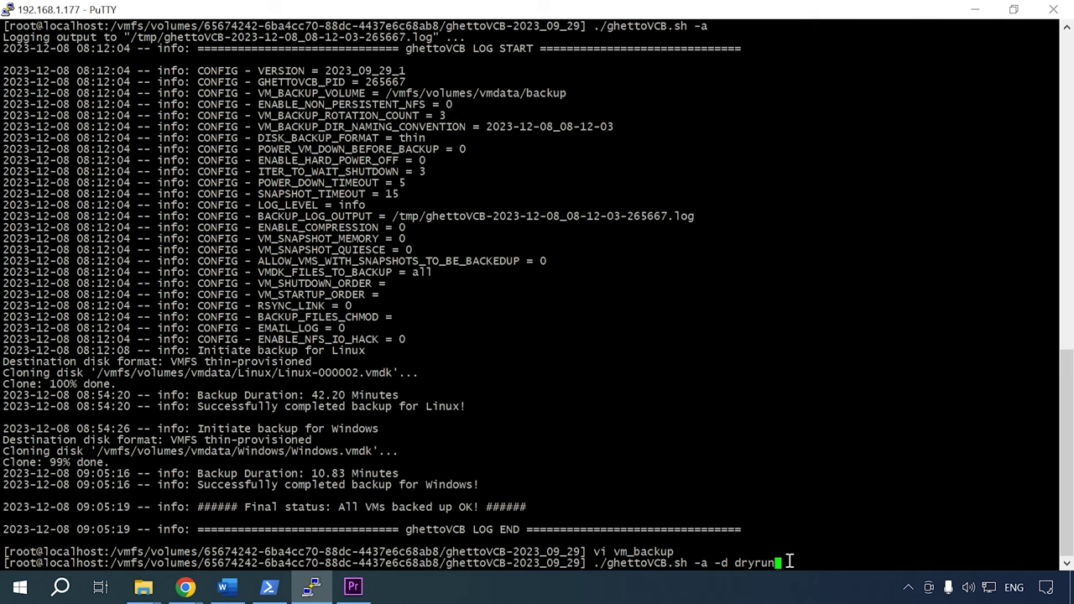
key(Return)
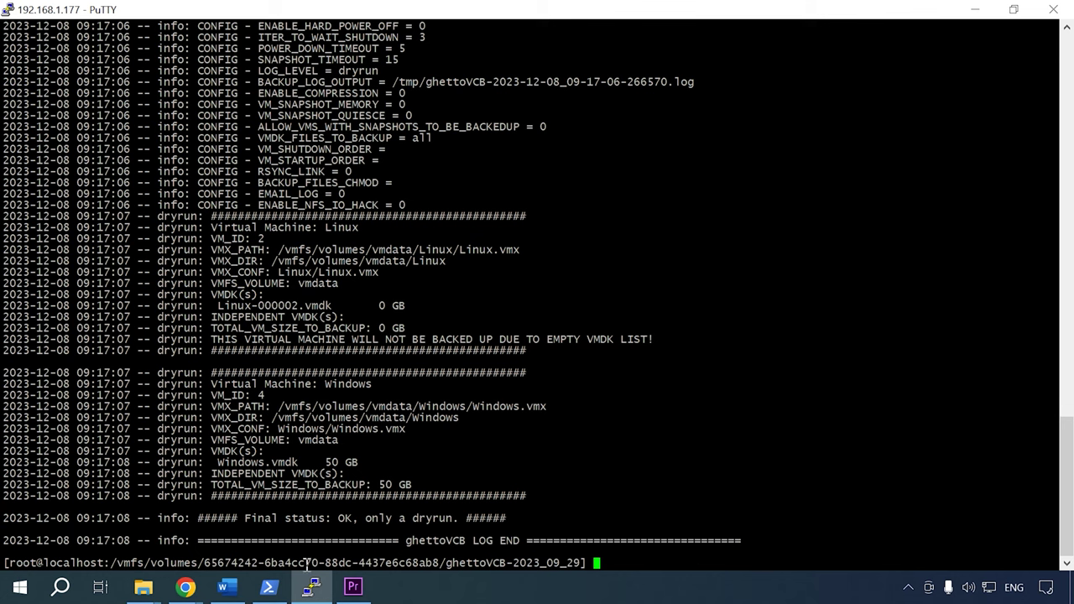
Switch to the ESXi web client in Chrome and examine the newest Linux and Windows backups in the vmdata datastore's backup folder
click(186, 589)
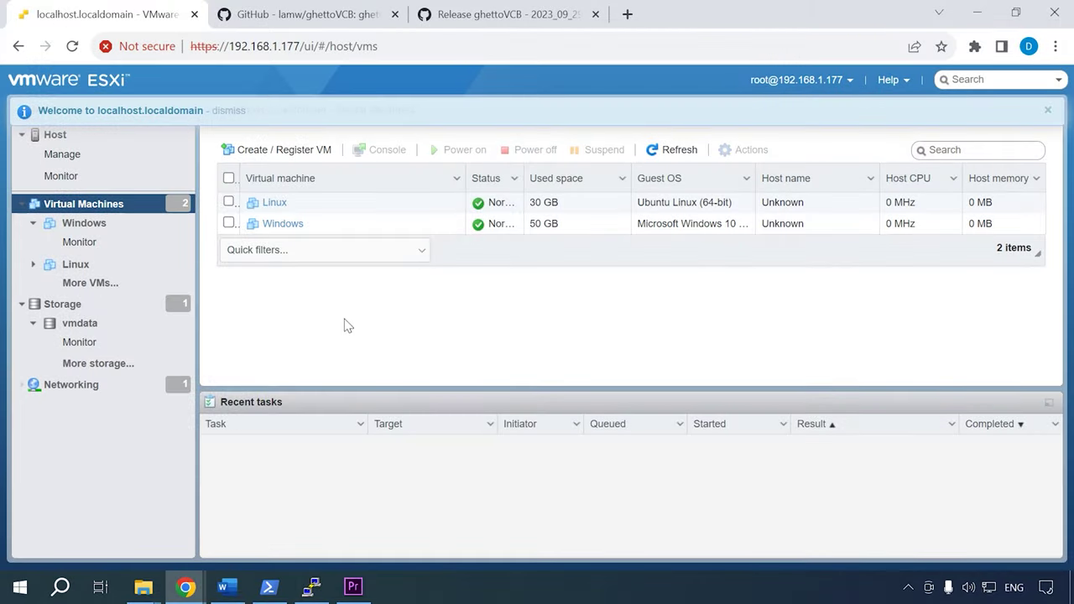
click(81, 326)
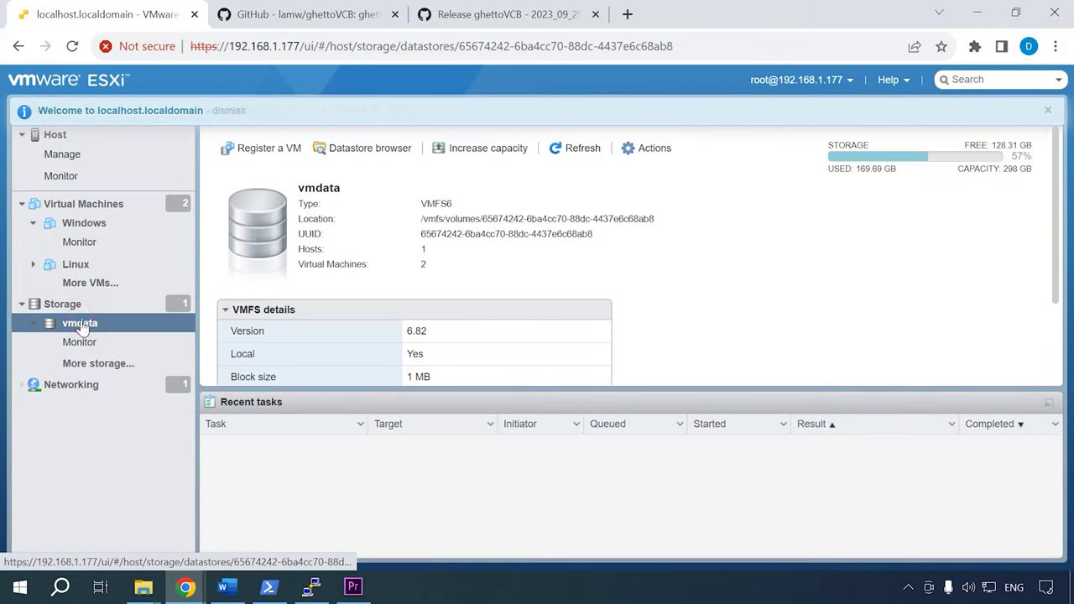
click(370, 149)
click(335, 199)
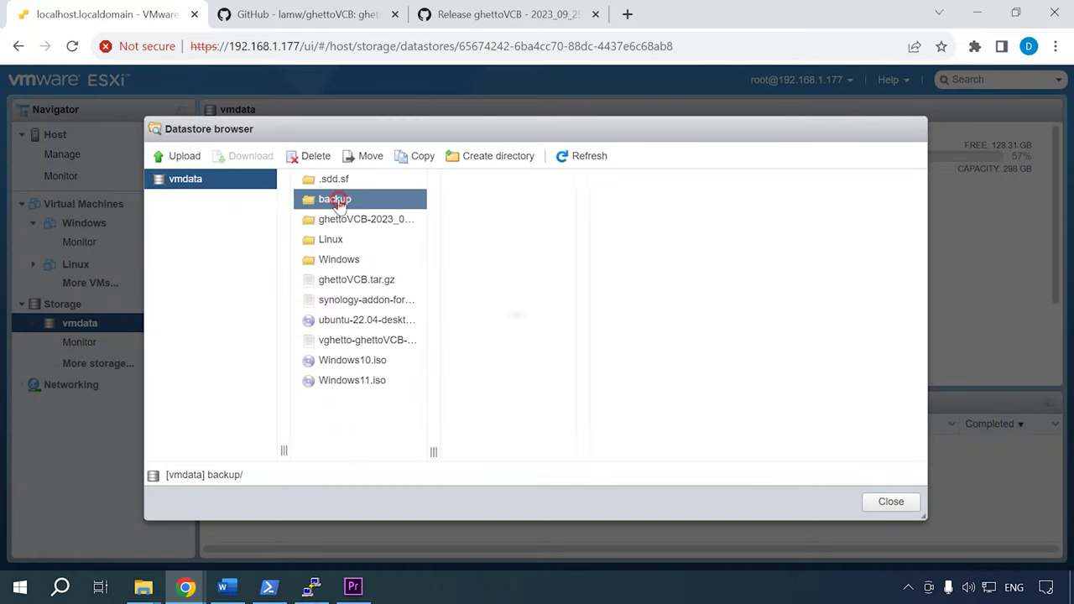
click(491, 183)
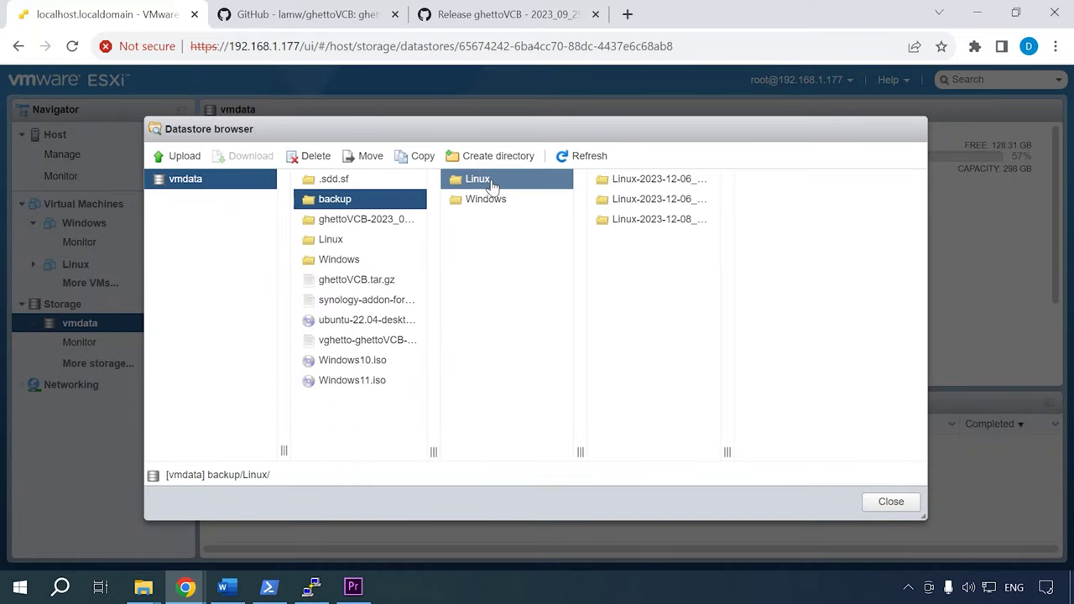
click(689, 225)
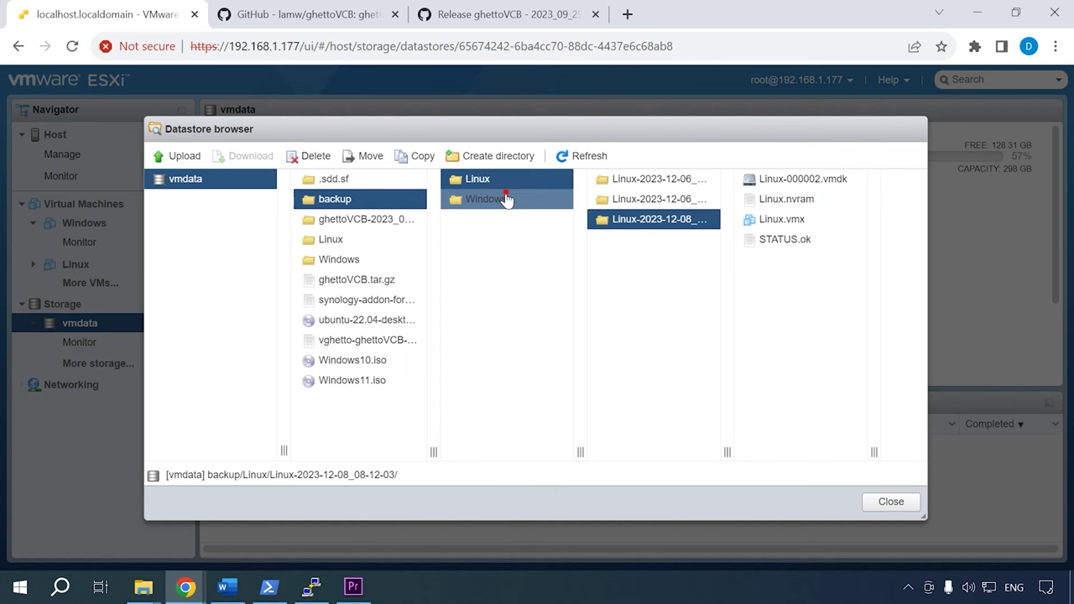
click(506, 200)
click(679, 226)
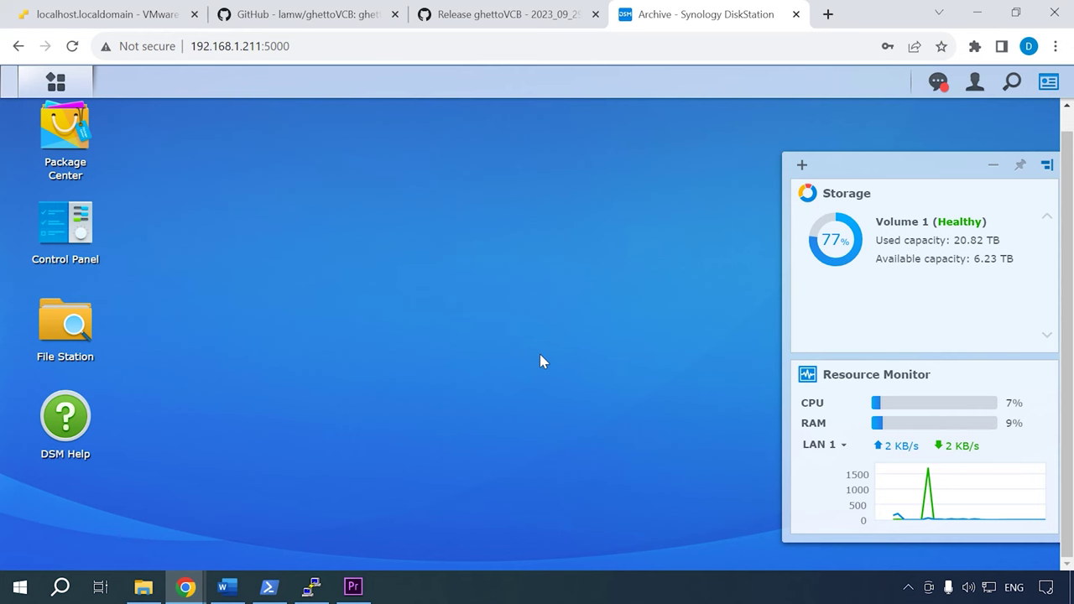
Enable the NFS service with NFSv4.1 support in the Synology file services settings and apply the change
click(64, 263)
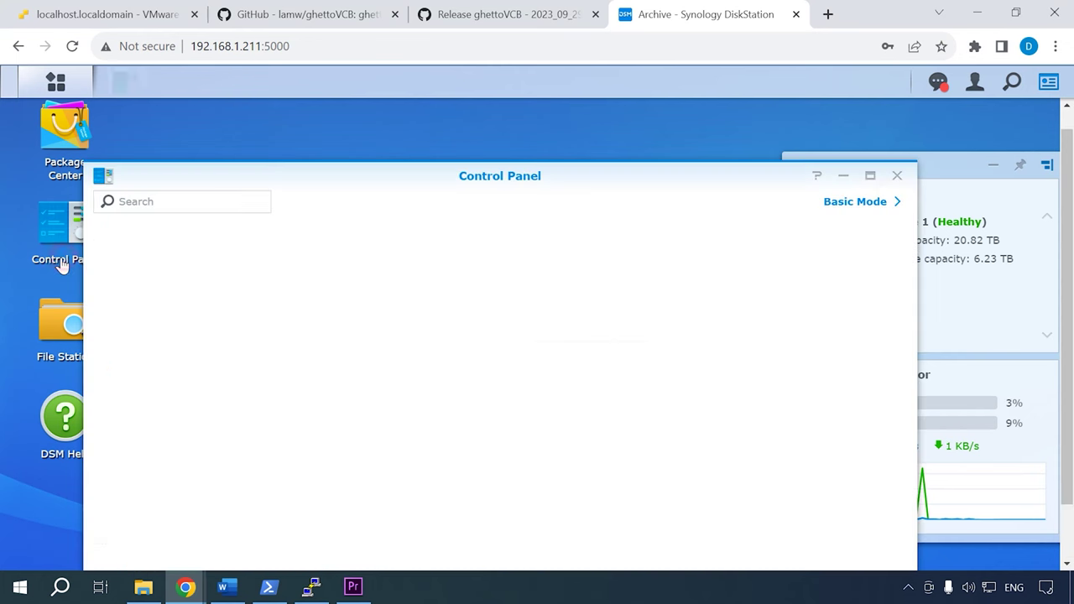
click(870, 175)
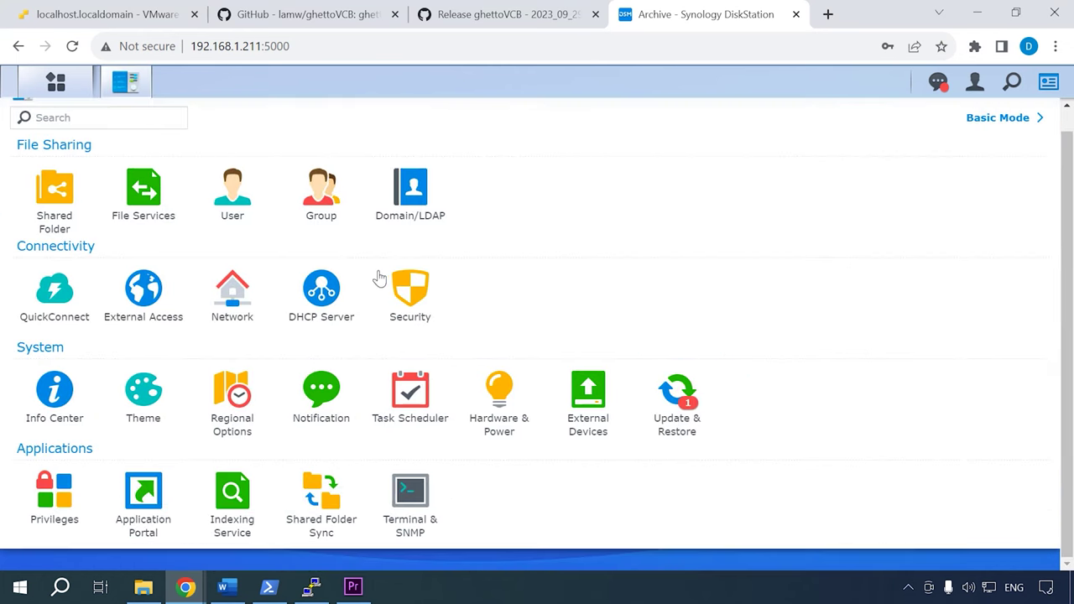
click(136, 223)
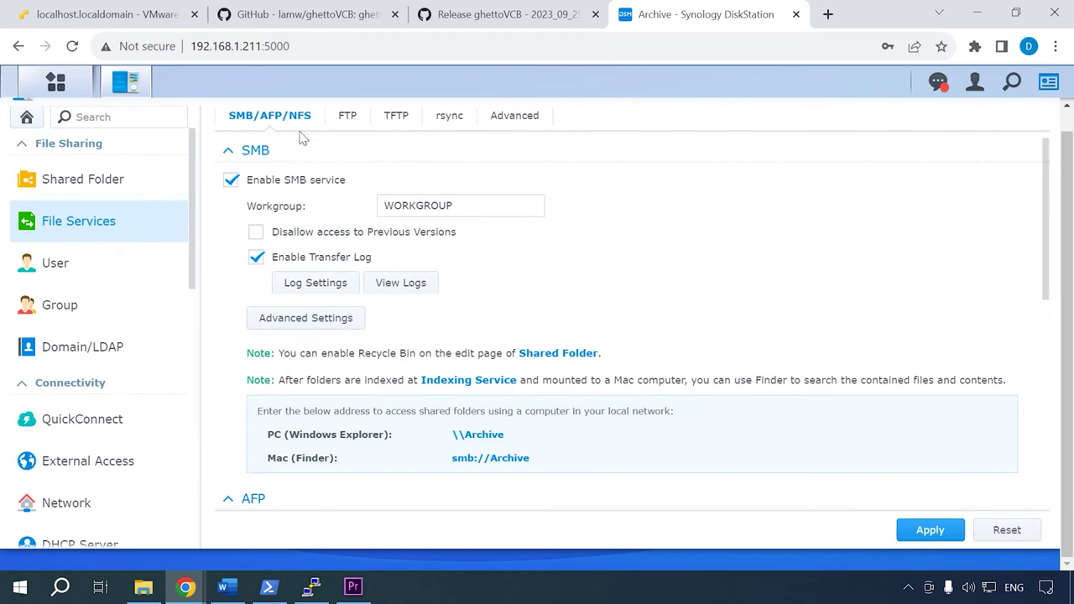
scroll(321, 436, down, 5)
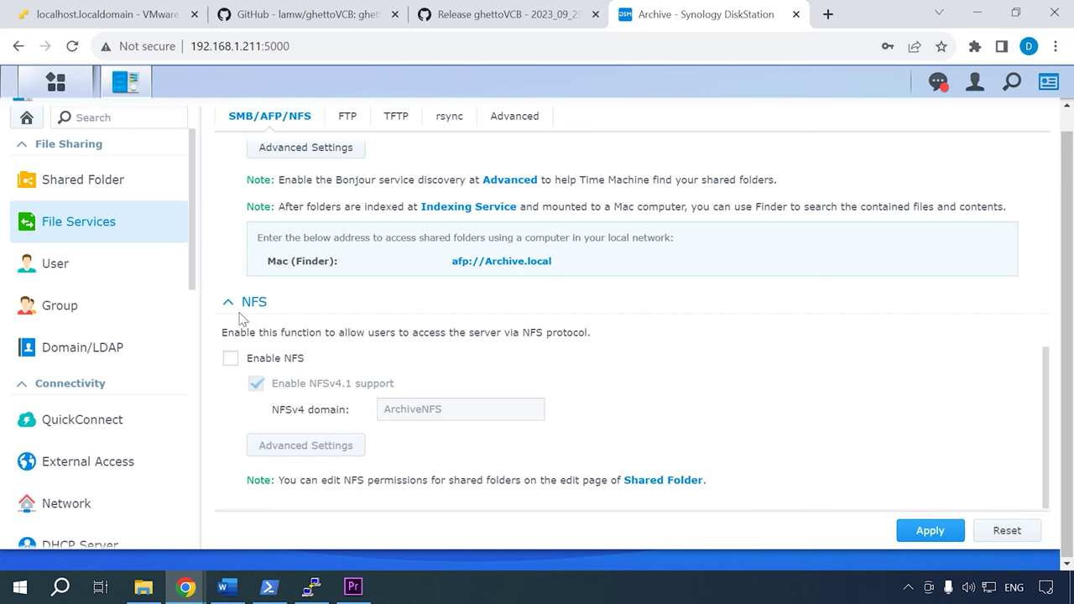
click(230, 360)
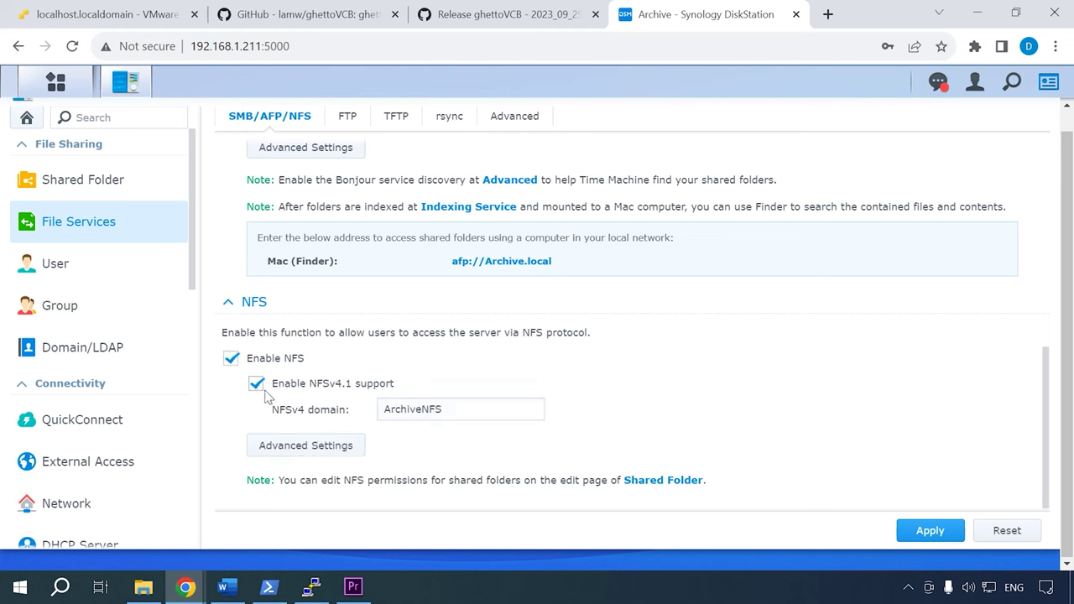
click(940, 535)
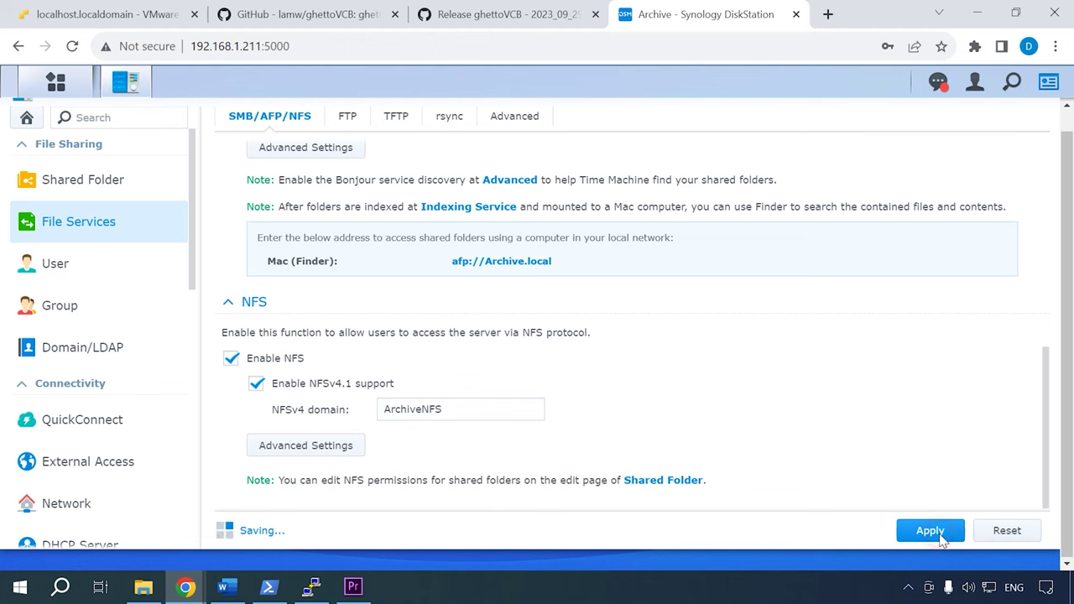
Start a new Synology shared folder named vmdataNFS with the description NFS
click(671, 481)
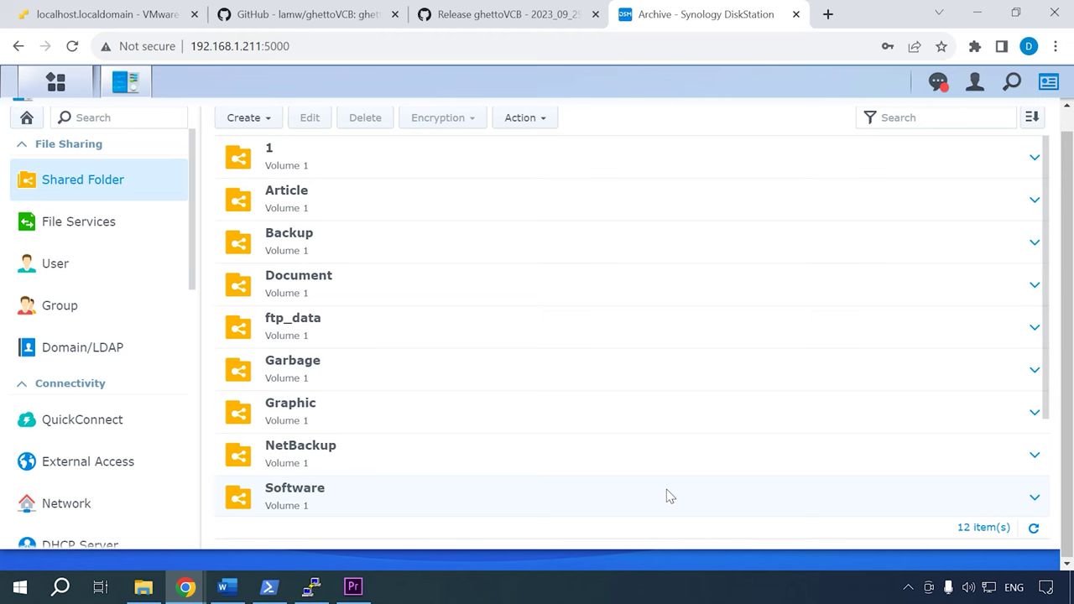
click(247, 122)
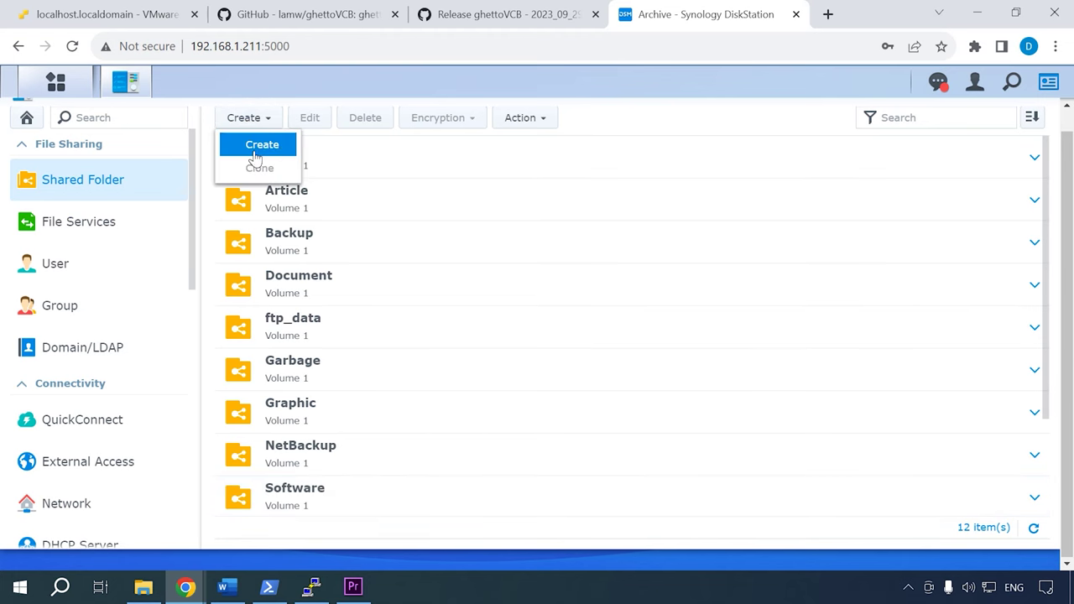
click(258, 146)
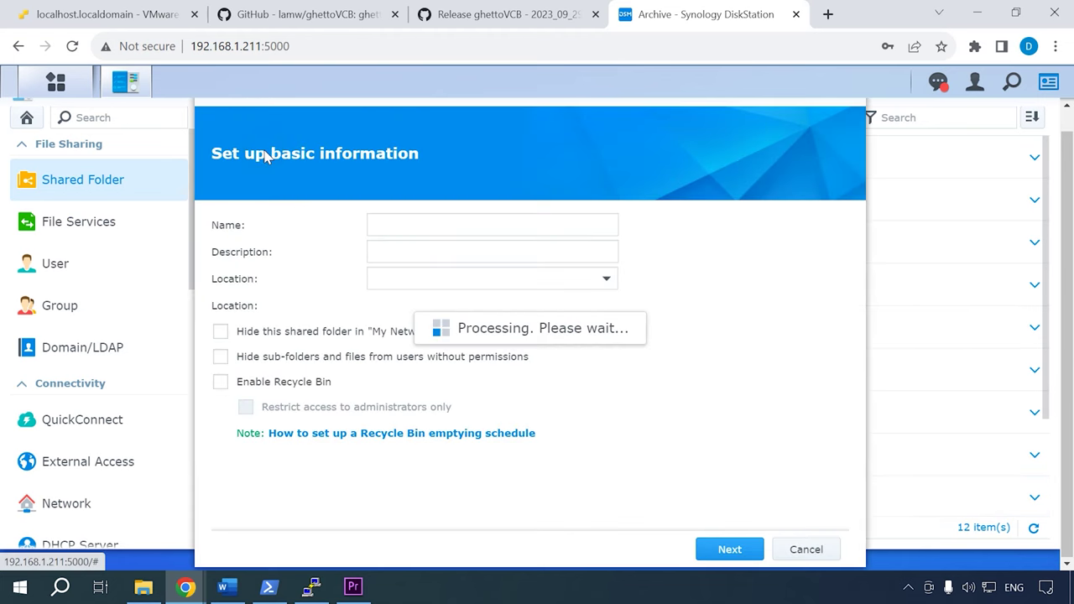
click(400, 226)
text(vmdataNFS)
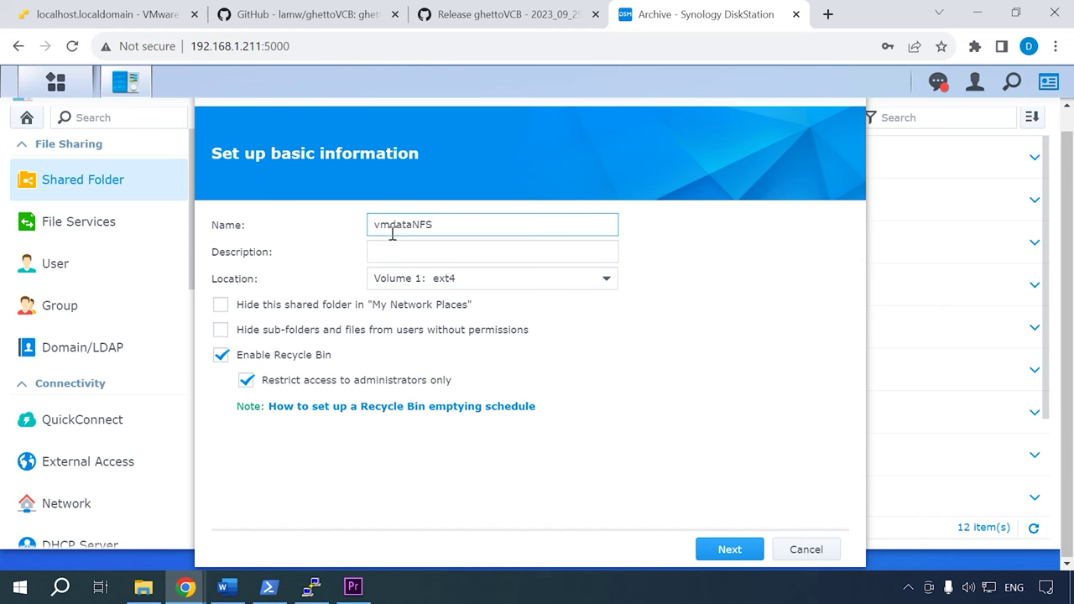
click(415, 251)
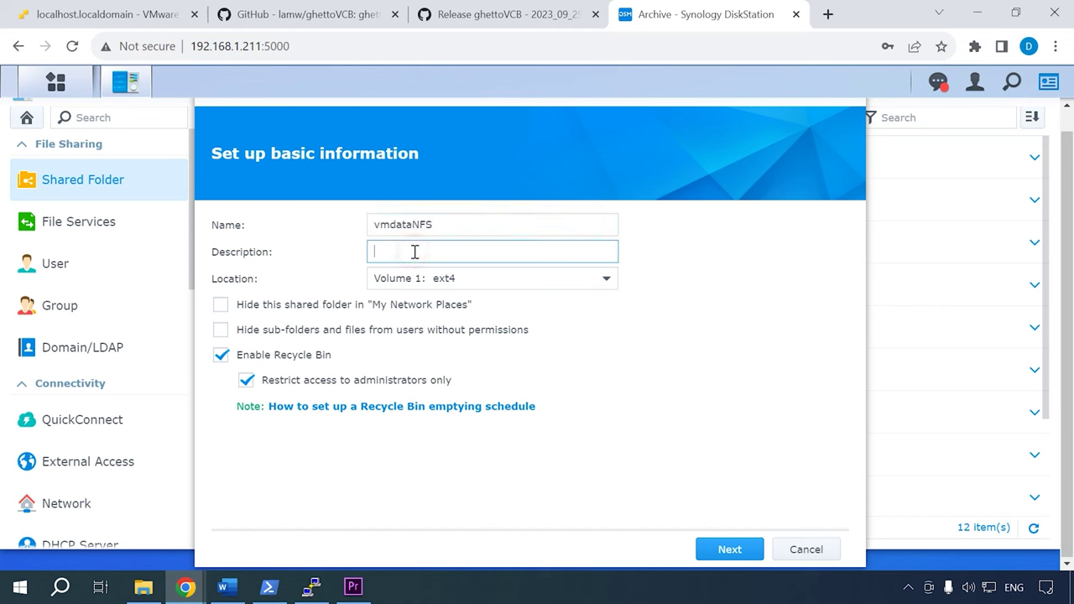
text(NFS)
Hide the shared folder in My Network Places and its contents from users without permissions, and create it without encryption
click(221, 305)
click(220, 332)
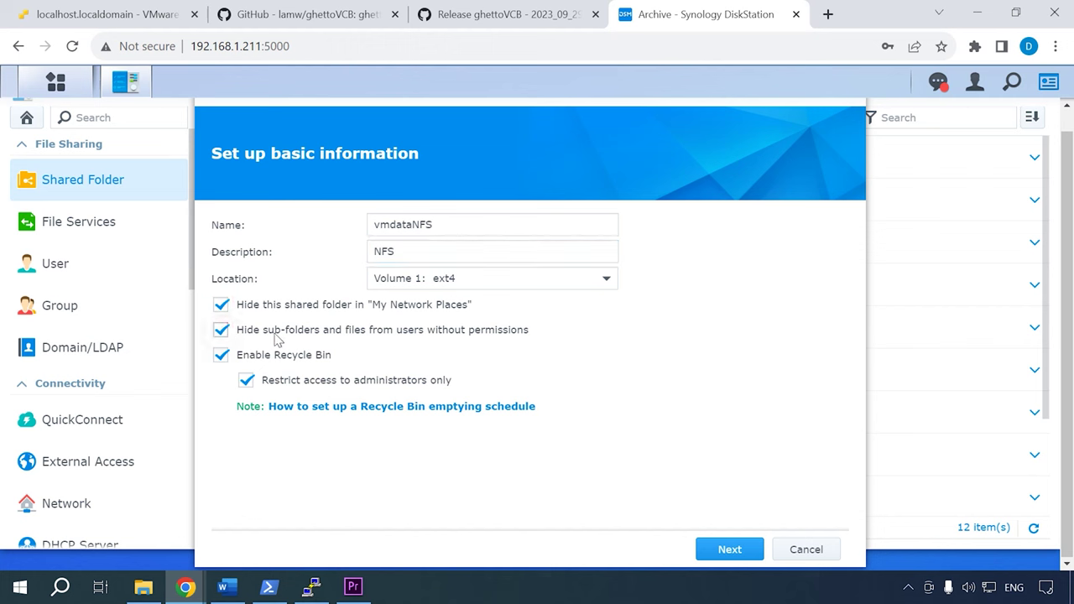
click(736, 558)
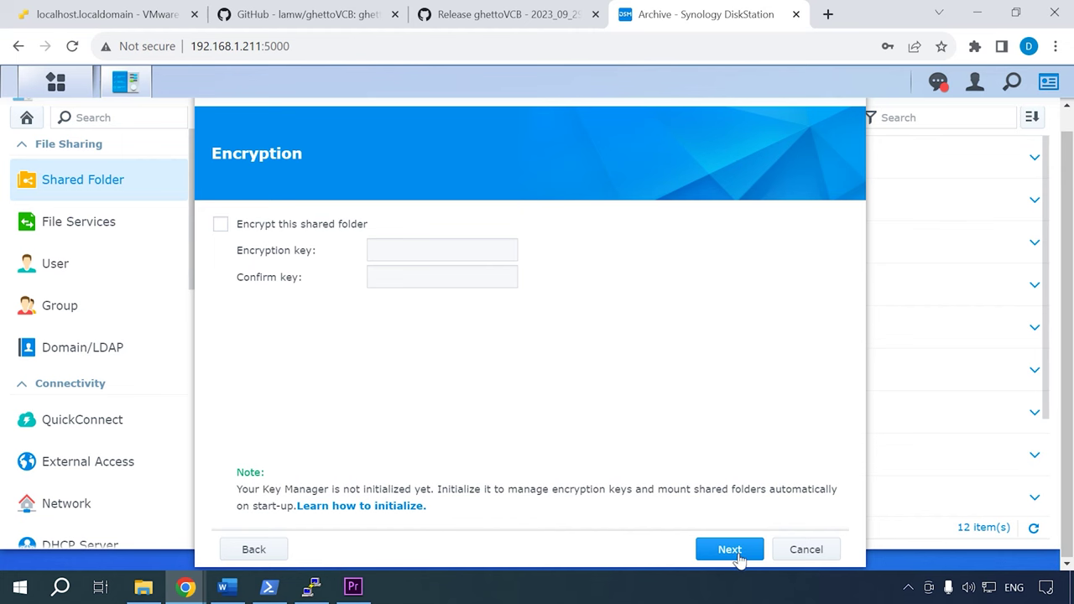
click(736, 556)
click(736, 555)
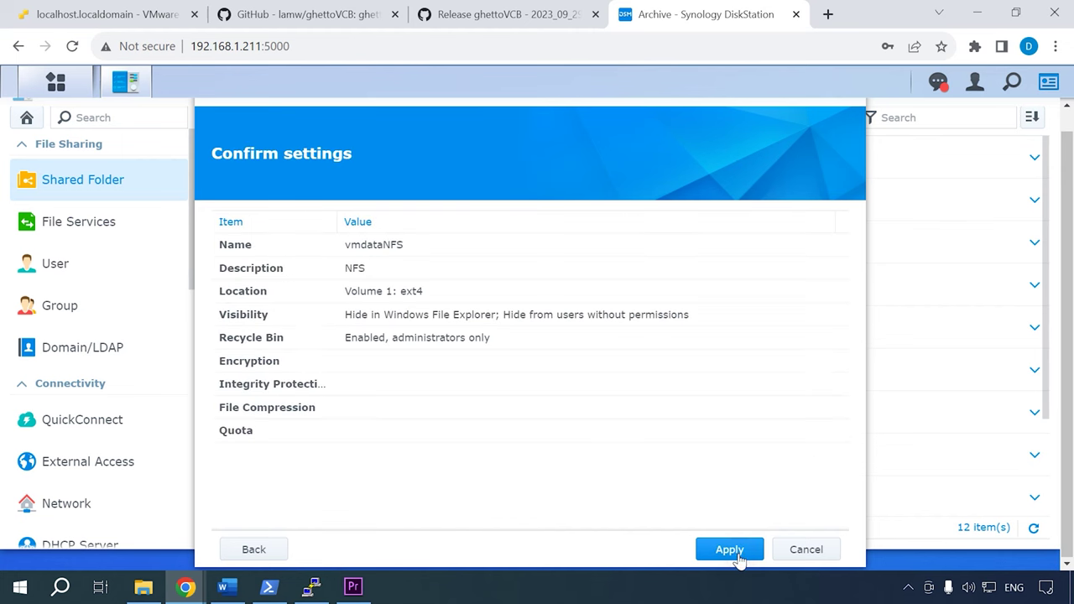
click(737, 557)
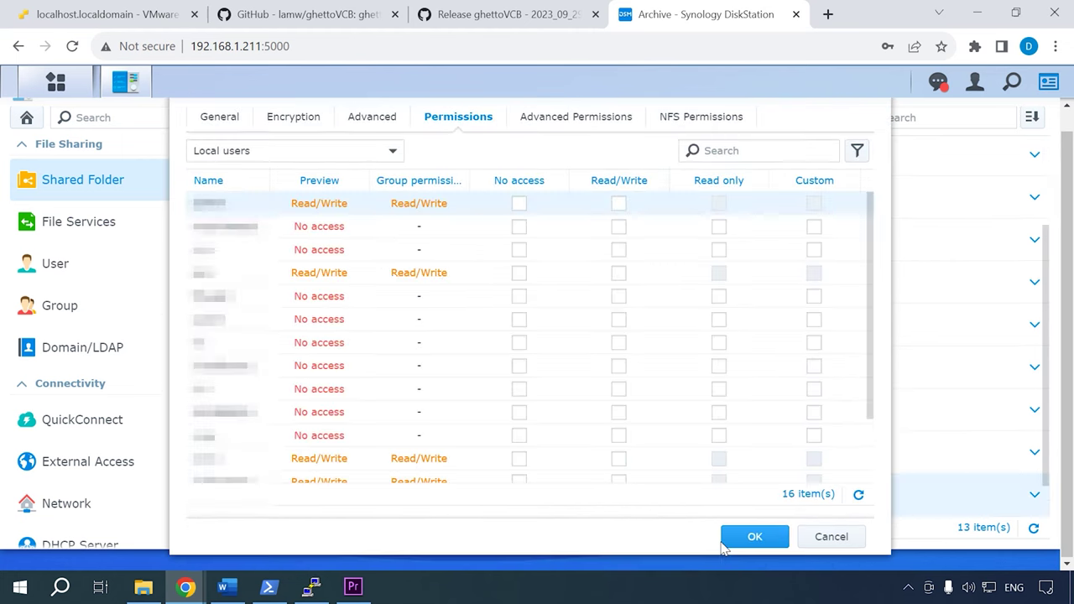
Grant user zdv Read/Write access to vmdataNFS, add a Read/Write NFS rule for 192.168.1.177, and save the folder's permissions
scroll(420, 475, down, 2)
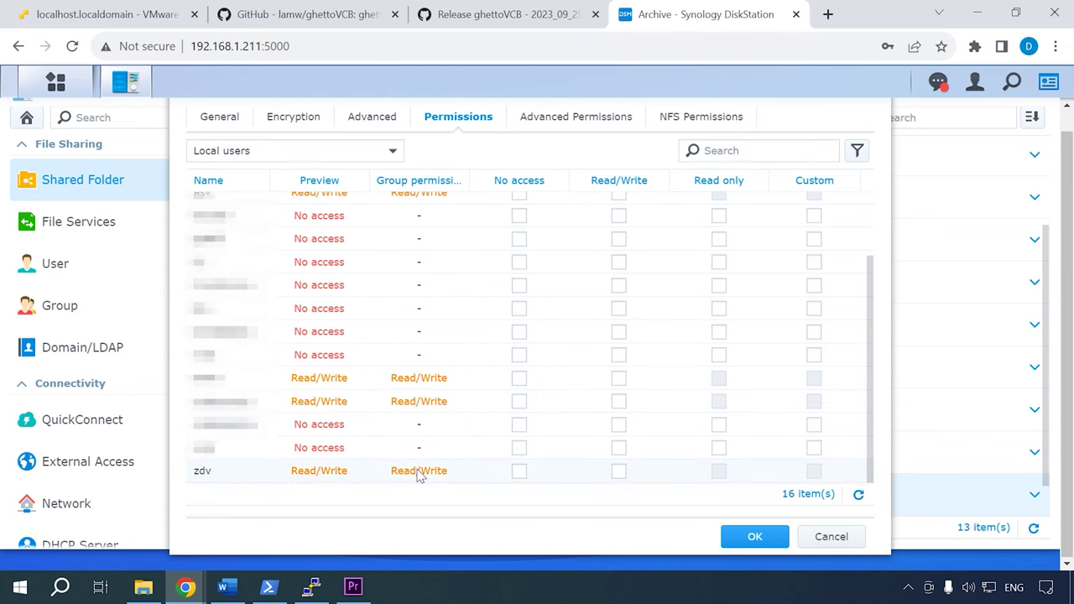
click(620, 472)
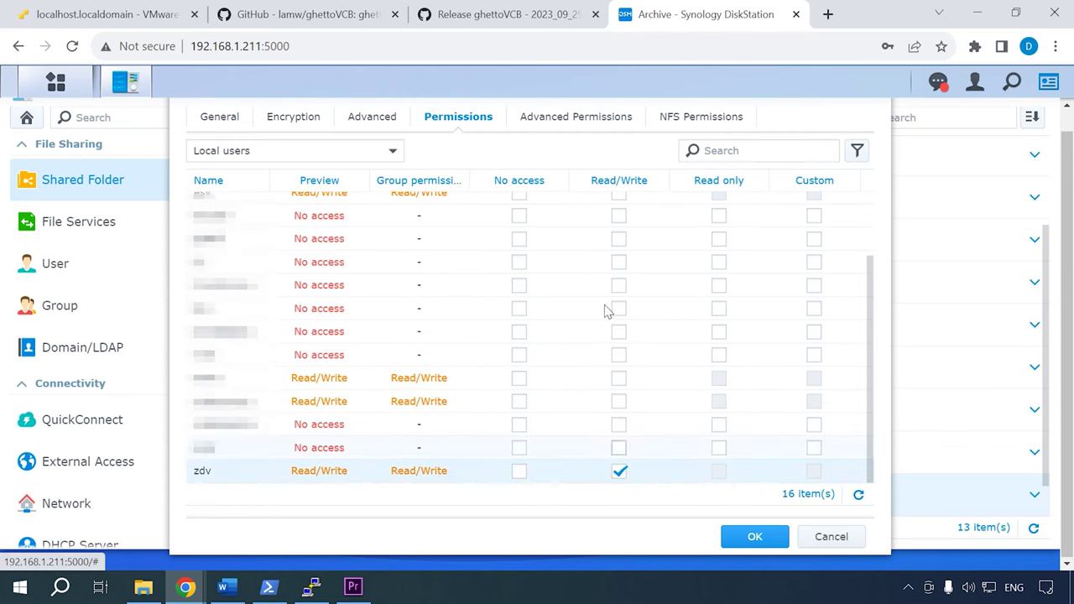
click(576, 122)
click(667, 121)
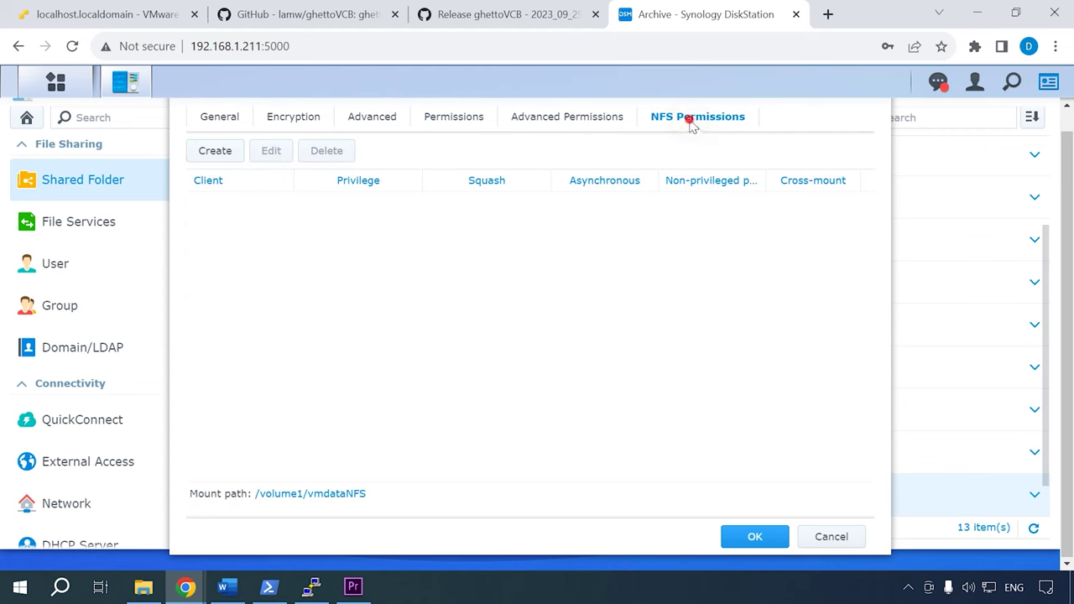
click(215, 160)
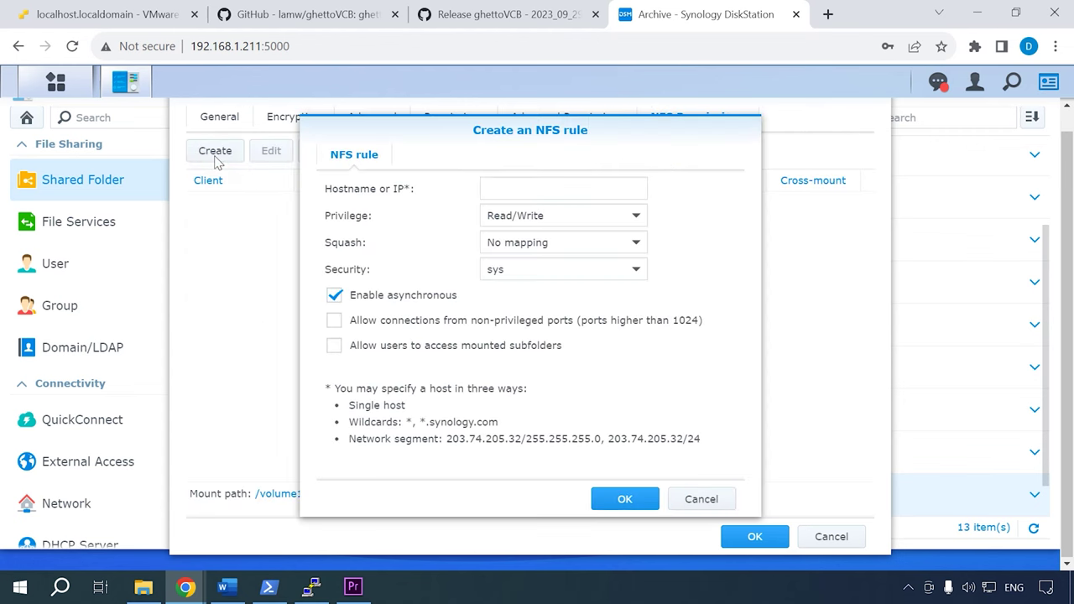
click(513, 190)
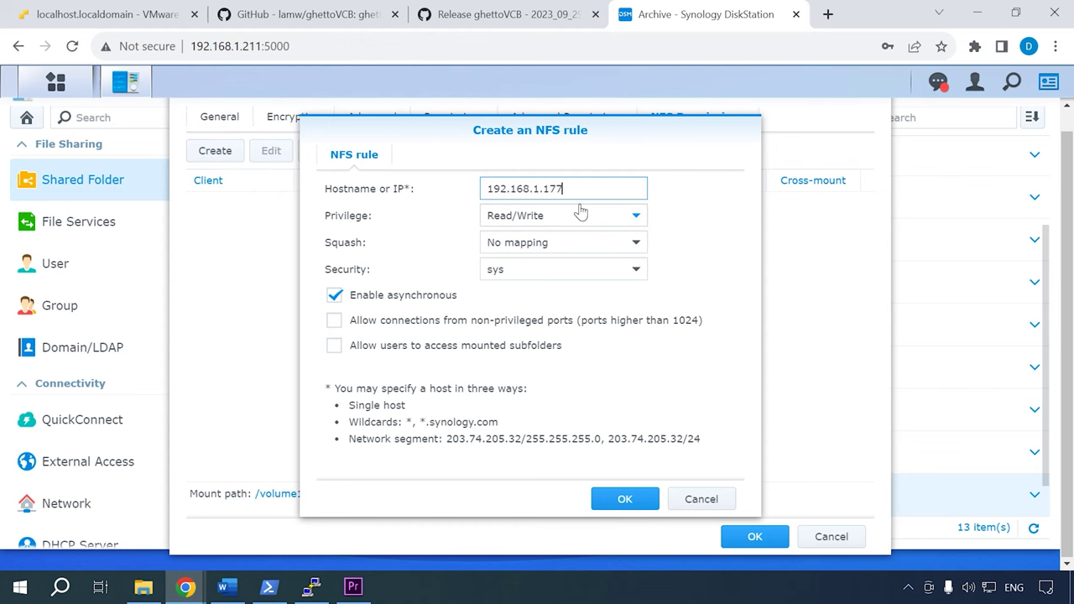
click(639, 505)
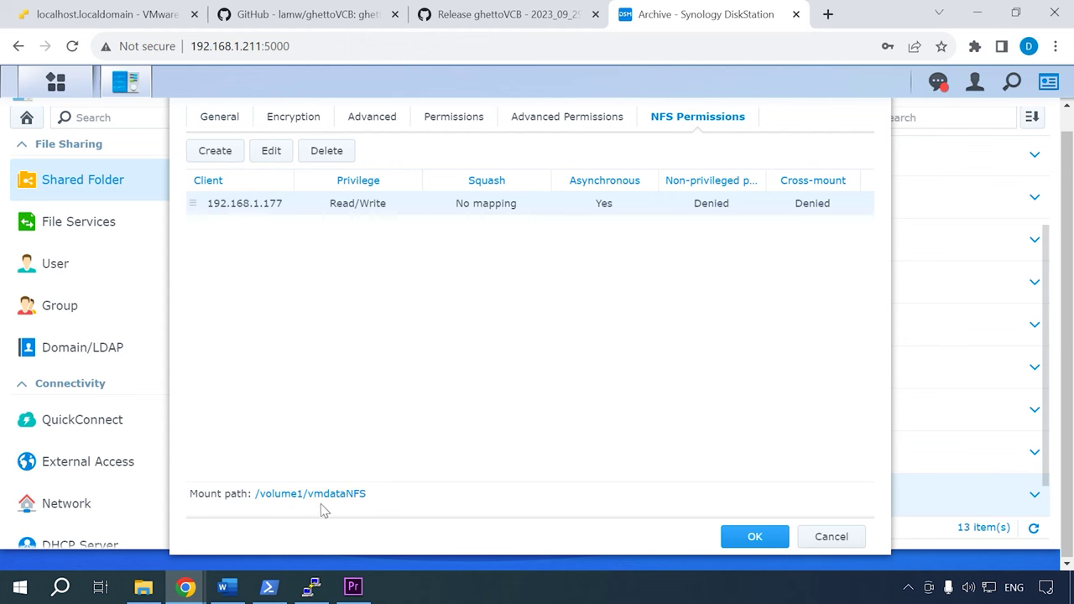
click(754, 537)
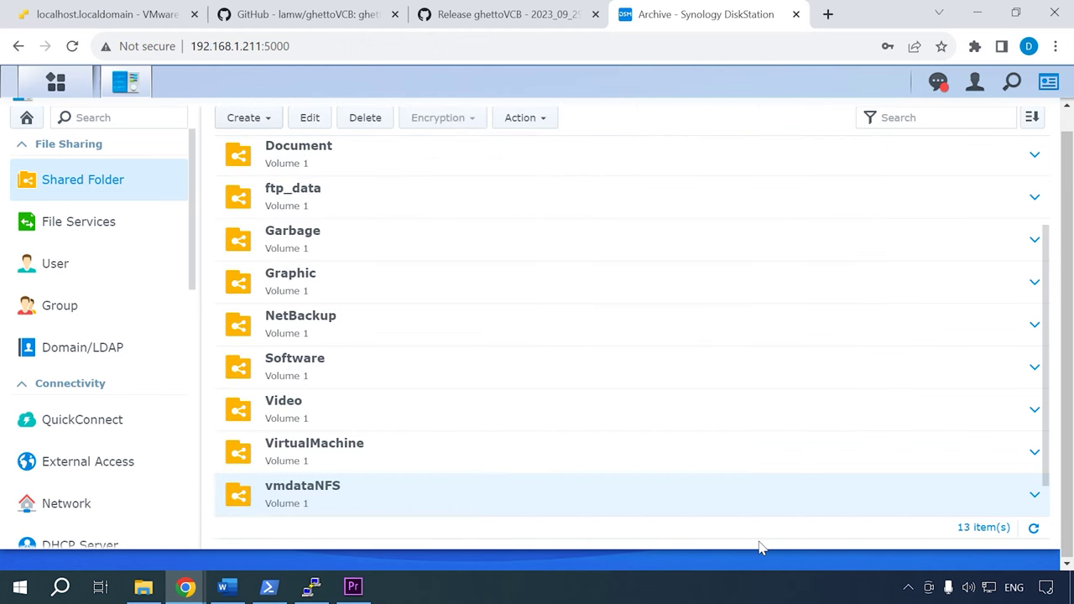
In the ESXi web client, start mounting an NFS datastore named NFS01 from server 192.168.1.211 with share /volume1/vmdataNFS
click(108, 14)
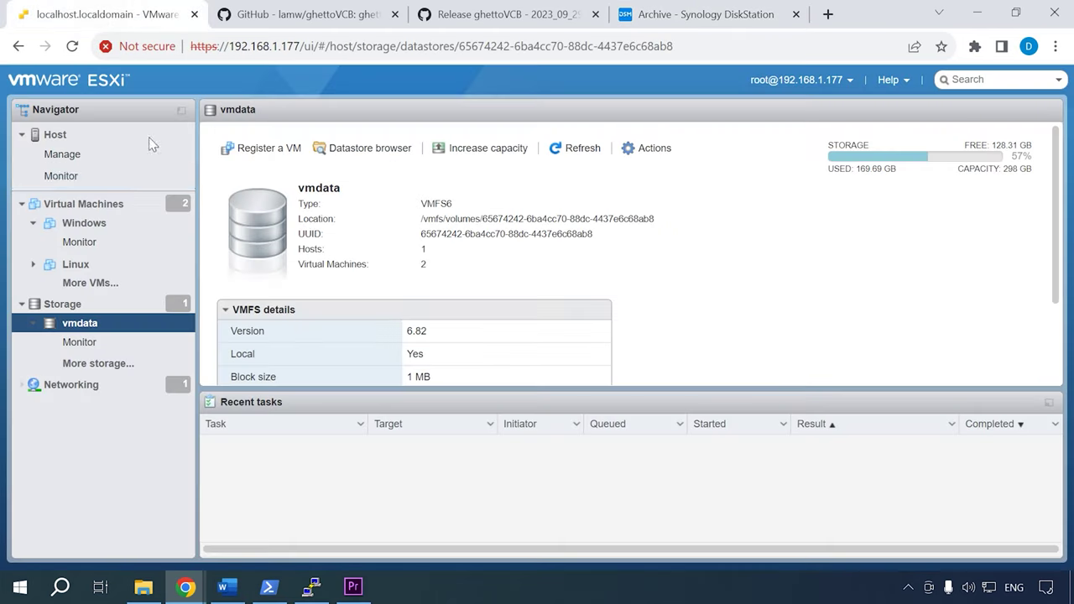
click(79, 305)
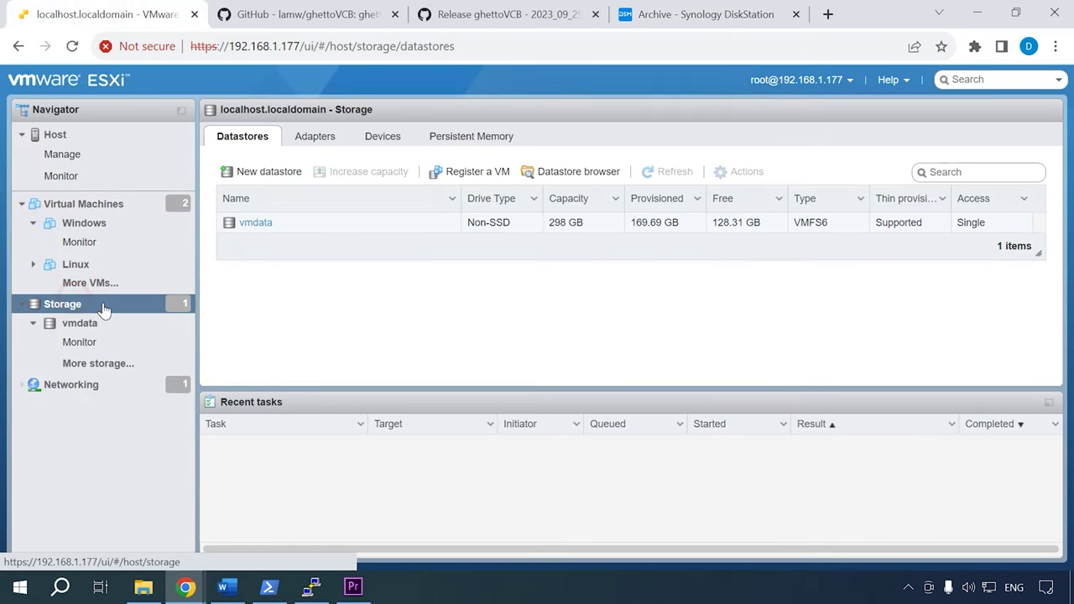
click(269, 175)
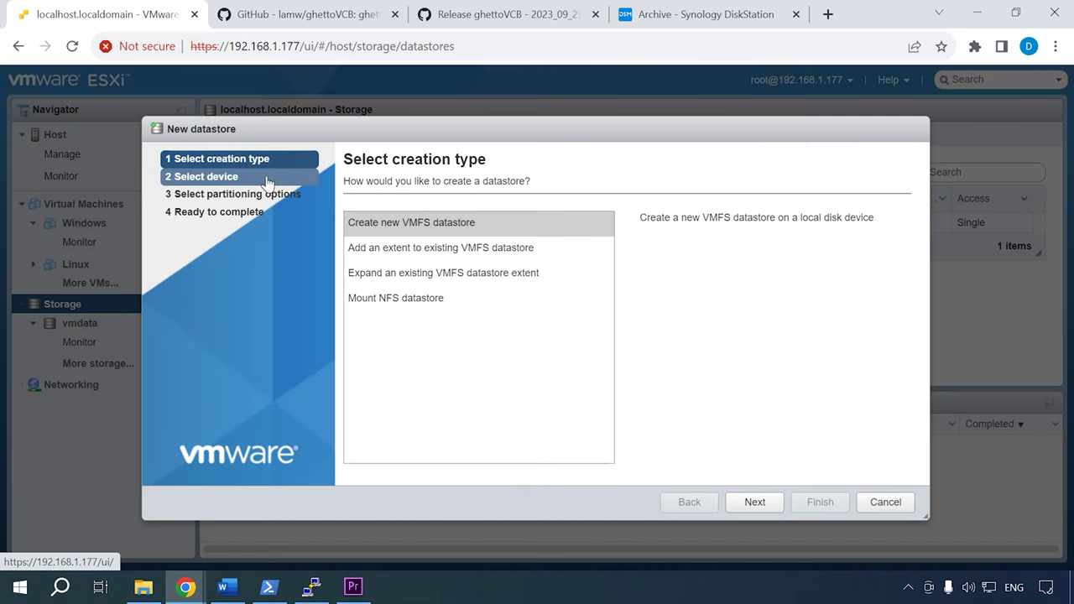
click(428, 309)
click(759, 503)
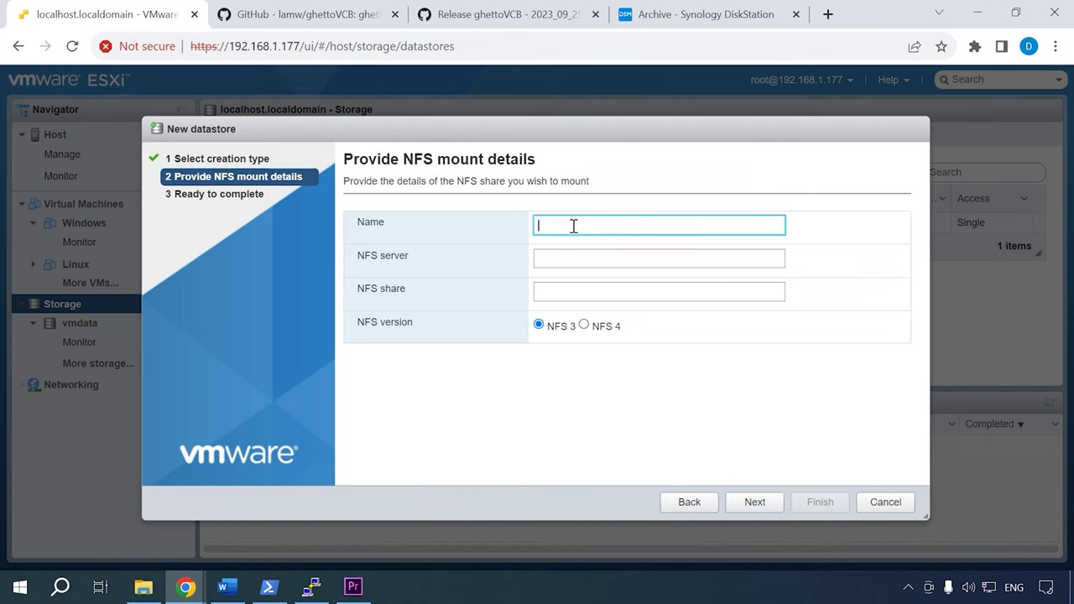
text(NFS01)
click(570, 261)
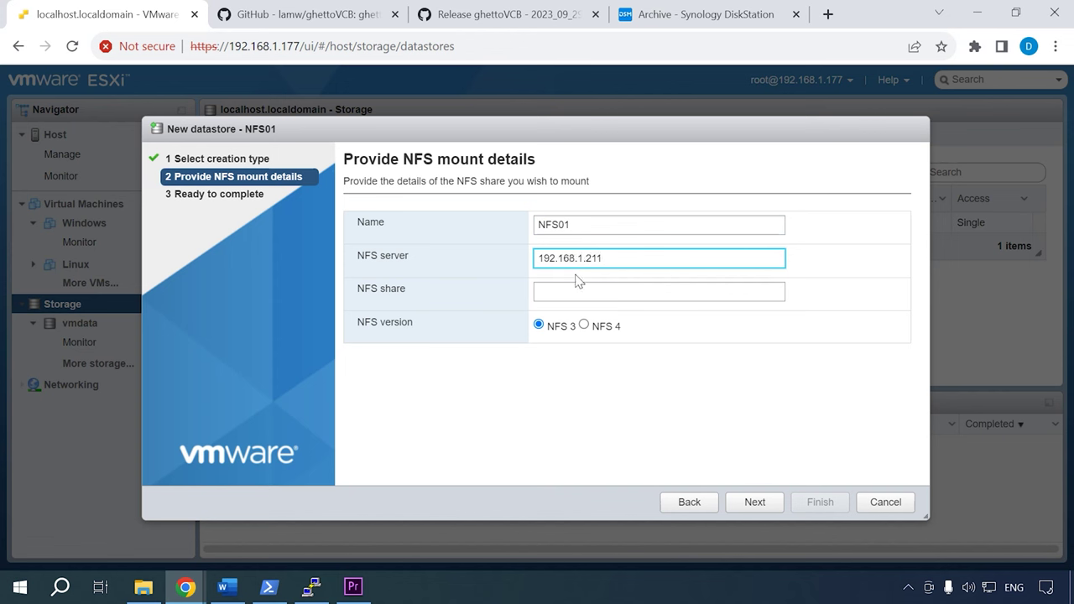
click(580, 292)
text(/volume1/vmdataNFS)
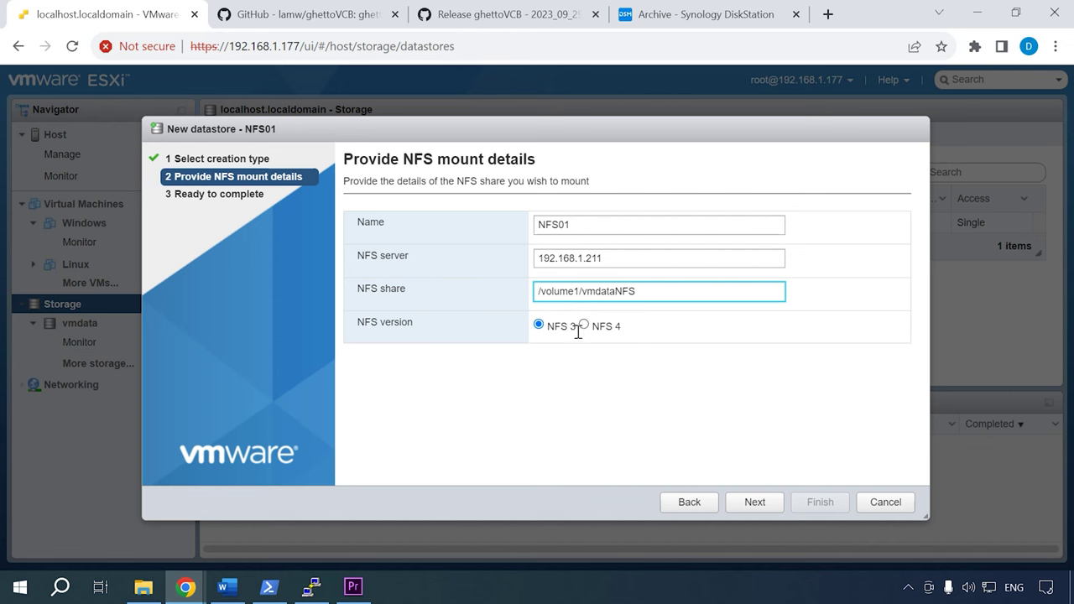
Set the NFS version to NFS 4, enter the username zdv and the account password, and finish mounting the datastore
click(583, 324)
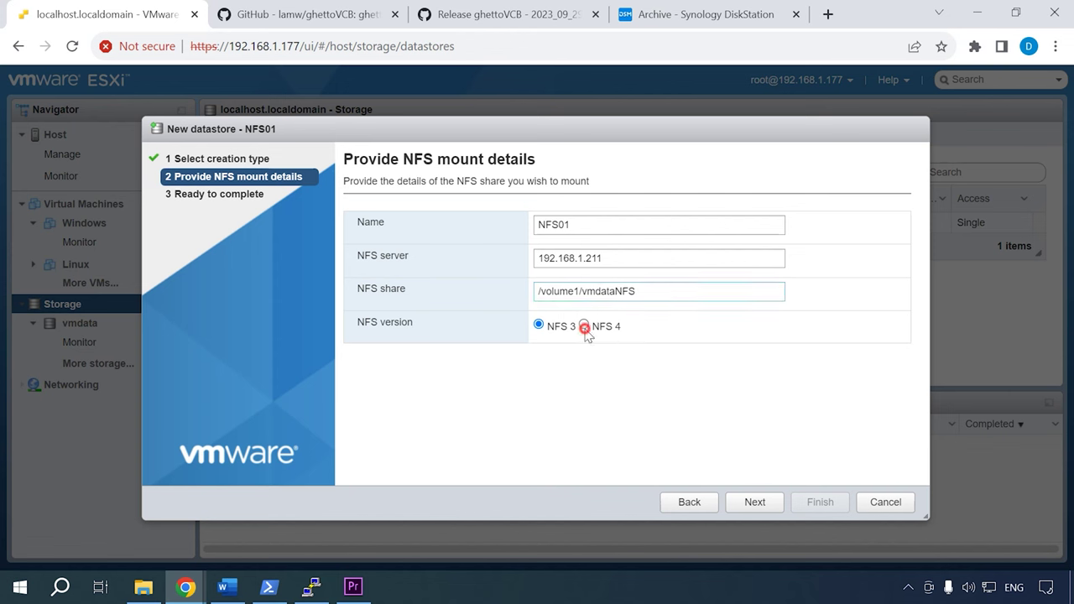
click(570, 359)
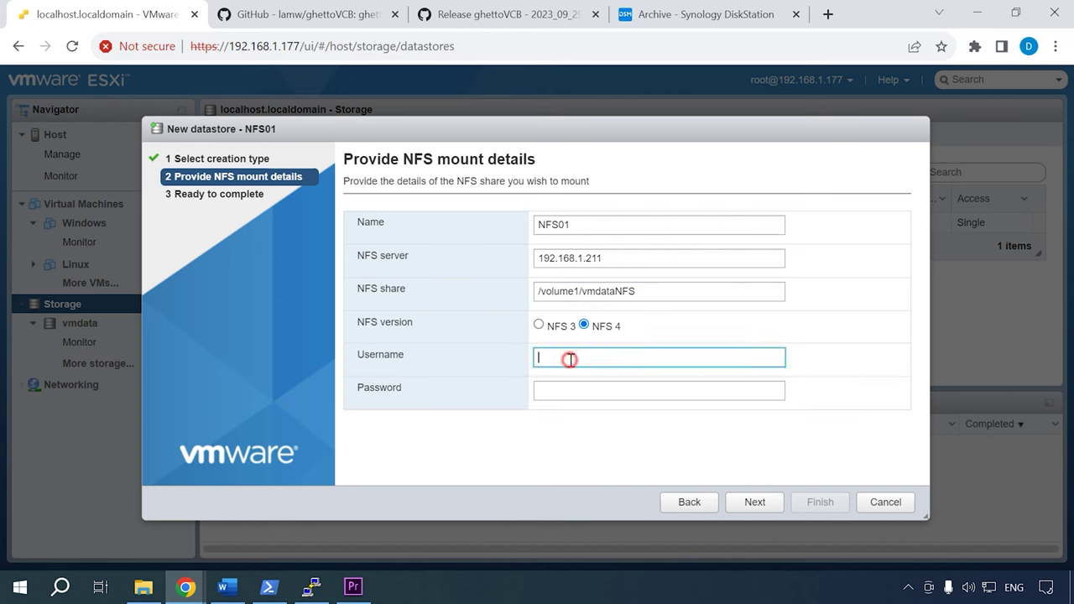
text(zdv)
click(571, 388)
text(*****)
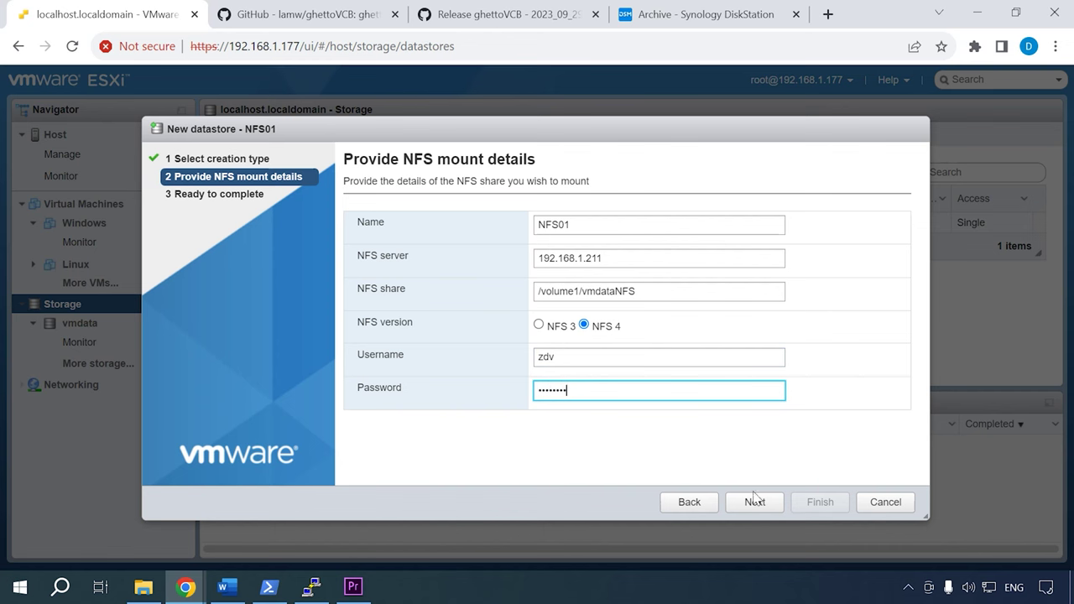
click(753, 499)
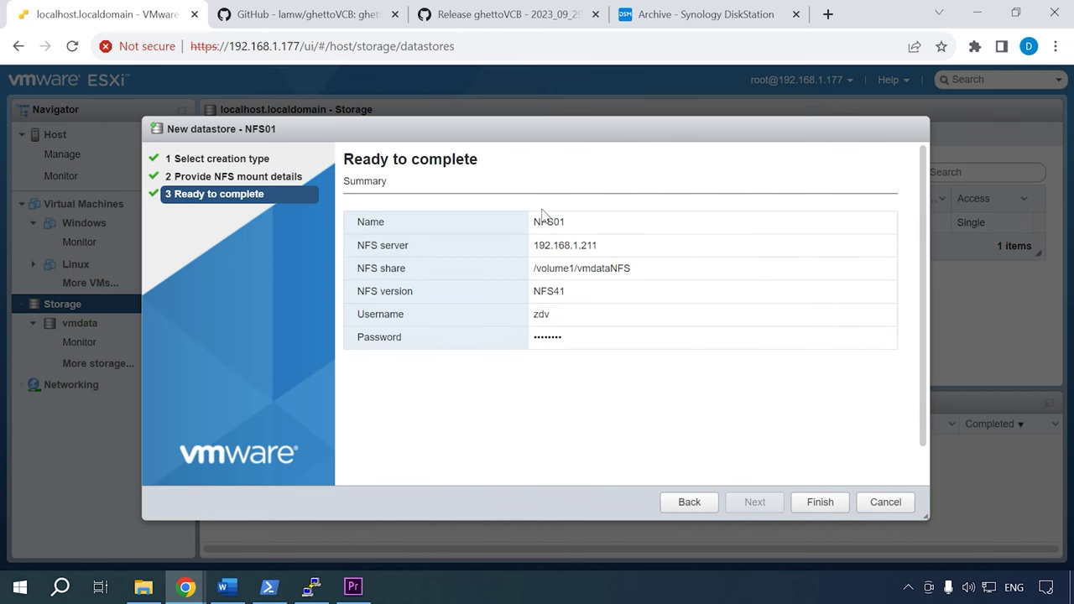
click(822, 503)
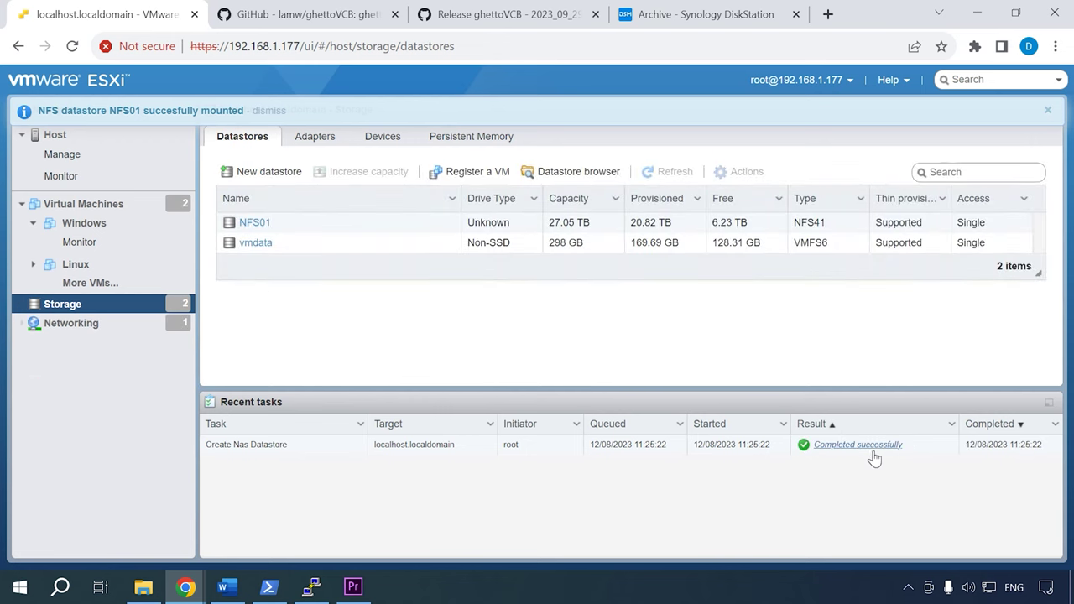
Inspect the NFS01 datastore's details, and in the PuTTY session open ghettoVCB.conf for editing with vi
click(252, 224)
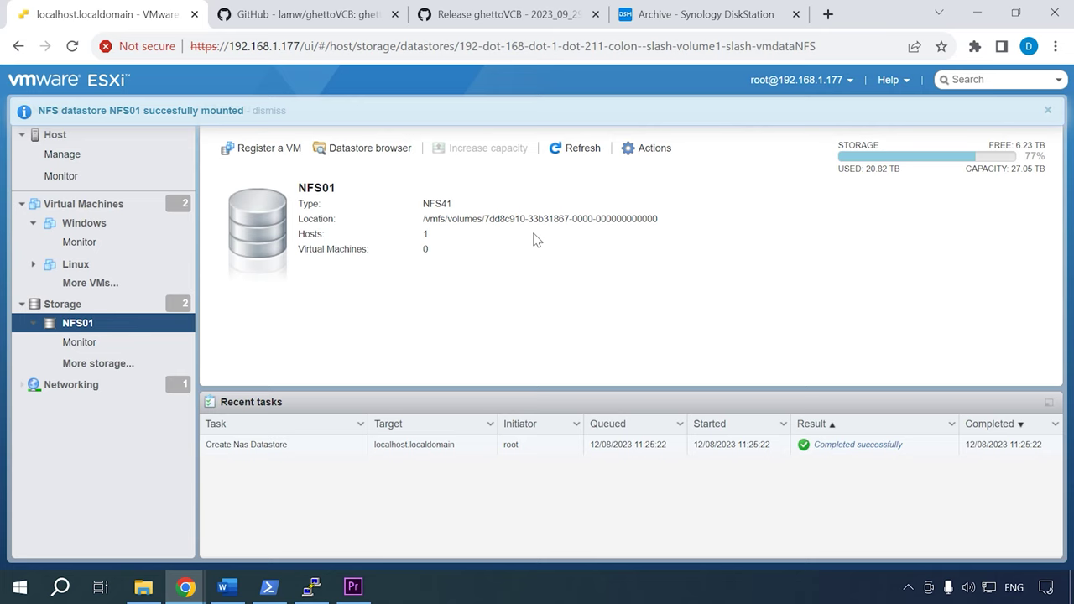
click(323, 586)
text(vi ghettoVCB.conf)
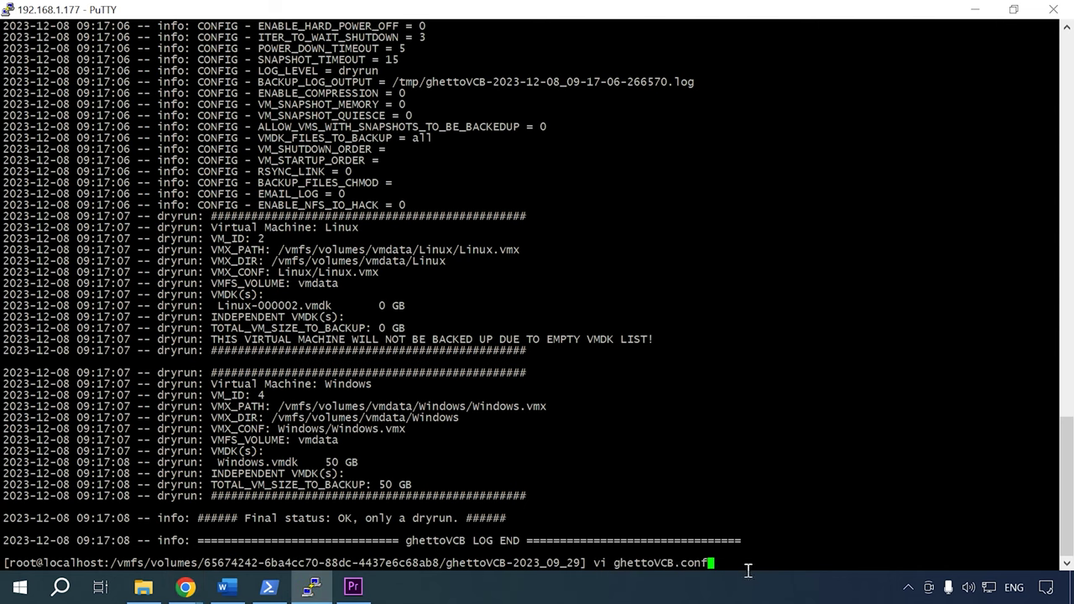
key(Return)
Change VM_BACKUP_VOLUME in ghettoVCB.conf to /vmfs/volumes/NFS01
key(Right)
key(Right)
key(Right)
key(Right)
key(Right)
key(Right)
key(Right)
key(Right)
key(Right)
key(Right)
key(Right)
key(Right)
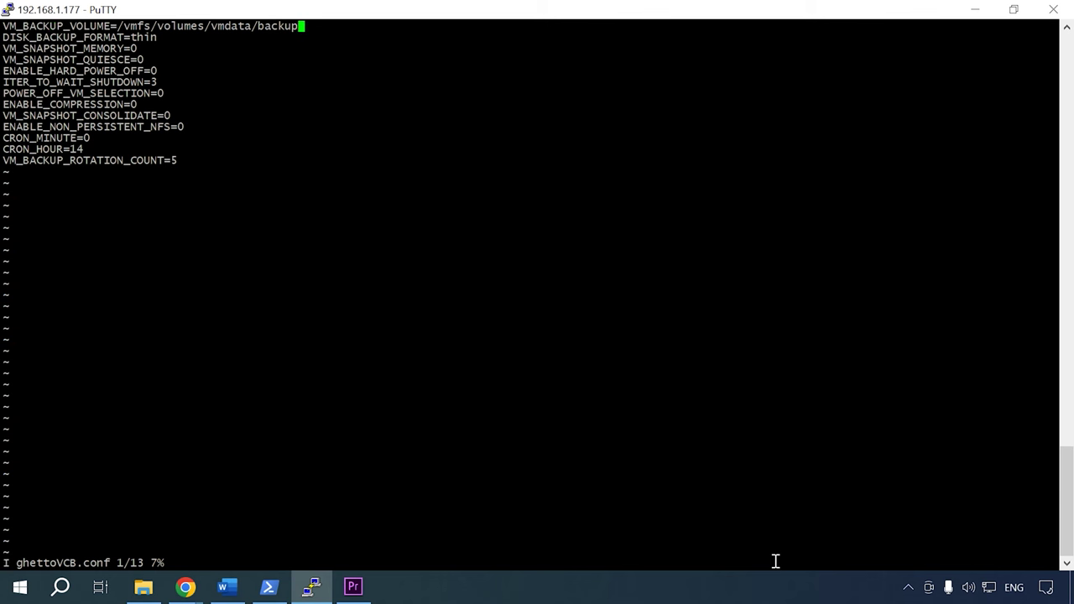
key(BackSpace)
key(BackSpace)
key(BackSpace)
key(BackSpace)
key(BackSpace)
key(BackSpace)
key(BackSpace)
key(BackSpace)
key(BackSpace)
key(BackSpace)
key(BackSpace)
key(BackSpace)
key(BackSpace)
text(NFS01)
Add the lines UNMOUNT_NFS=1 and NFS_SERVER=192.168.1.211 below the backup volume setting
key(Return)
text(UNMOUN)
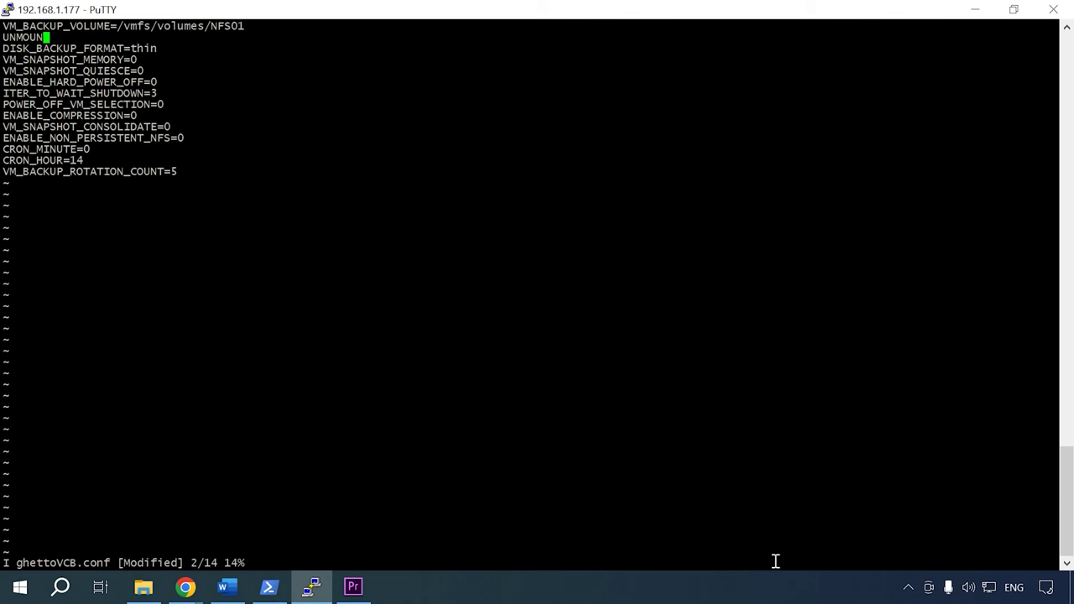
text(T_NFS=1)
key(Return)
text(NFS_SERVER)
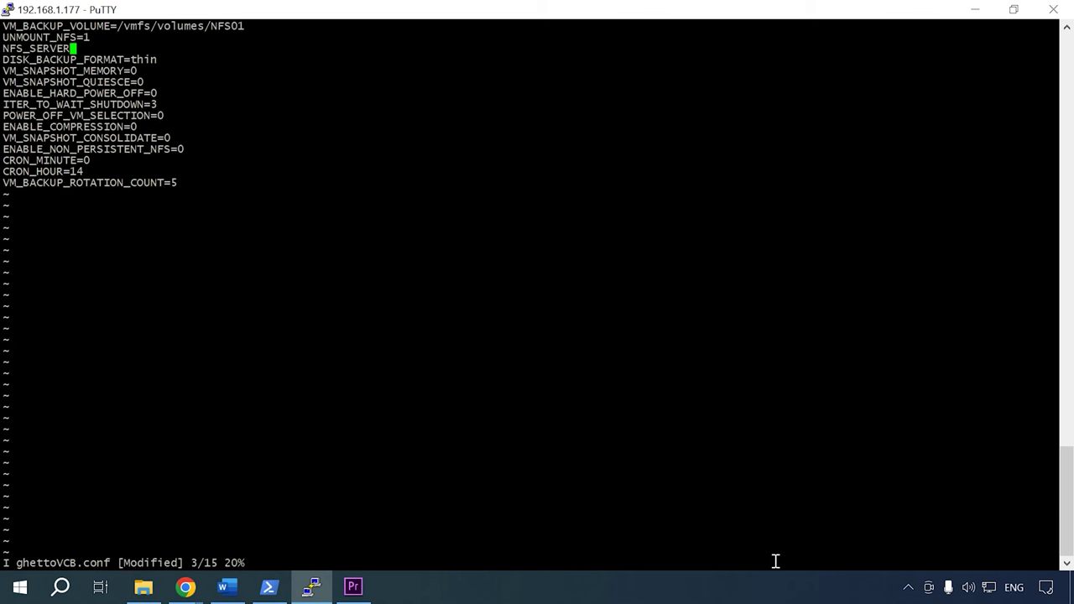
text(=192.168.1.211)
Add the lines NFS_MOUNT=/vmdataNFS, NFS_LOCAK_NAME=backup and NFS_VM_BACKUP_DIR=Backup below the NFS server setting
key(Return)
text(NFS_MO)
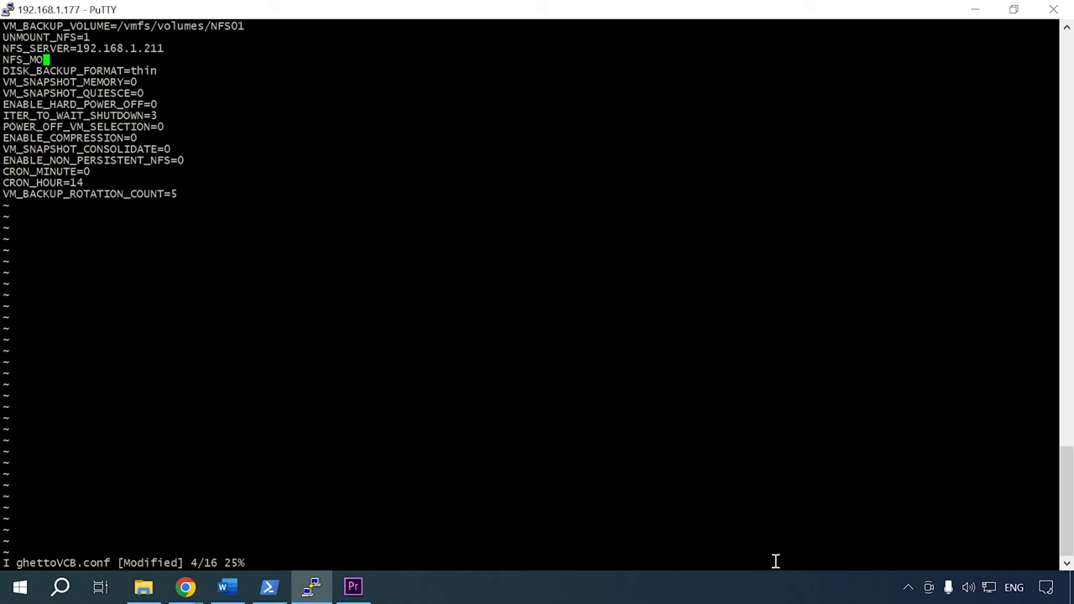
text(UNT=/vmdataNFS)
key(Return)
text(NFS_LOCAK_NAME=backup)
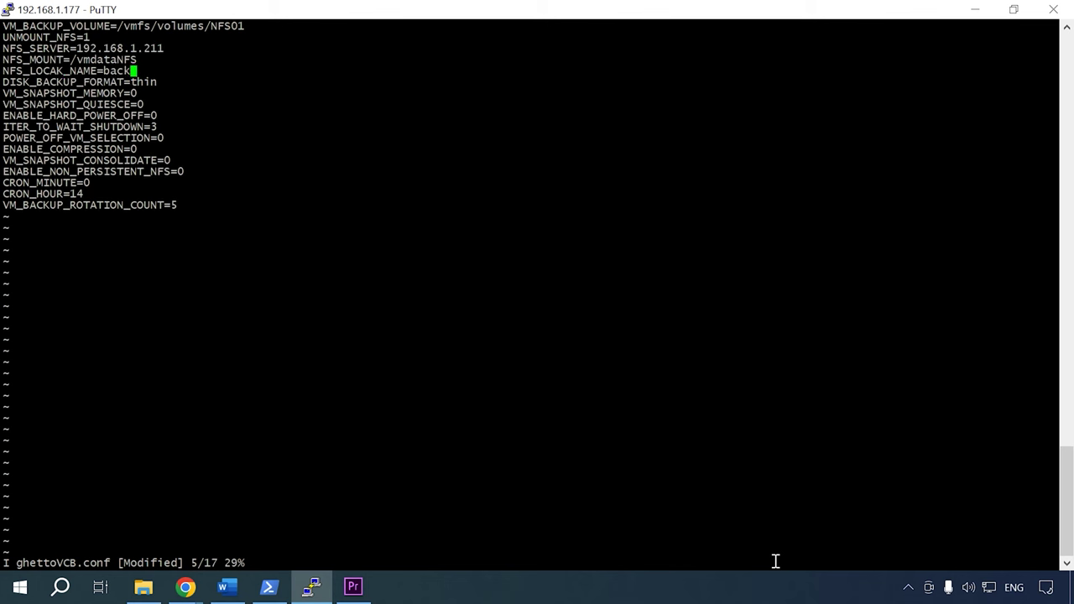
key(Return)
text(NFS_VM_BACKUP_DIR=Backup)
Save and close ghettoVCB.conf, and rerun the ghettoVCB dry run
key(Escape)
text(:wq)
key(Return)
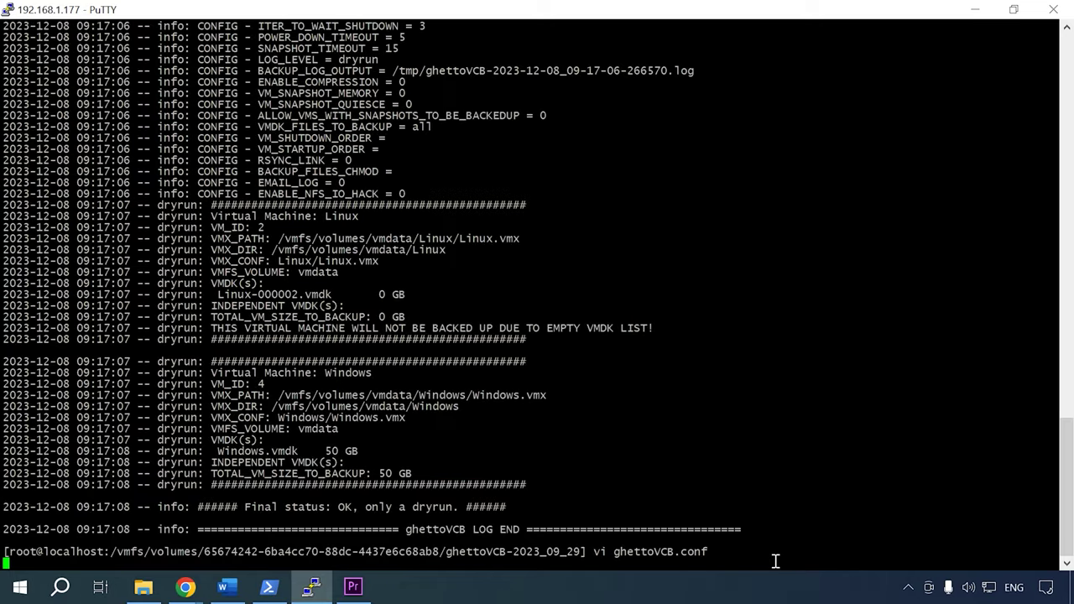
key(Up)
key(Return)
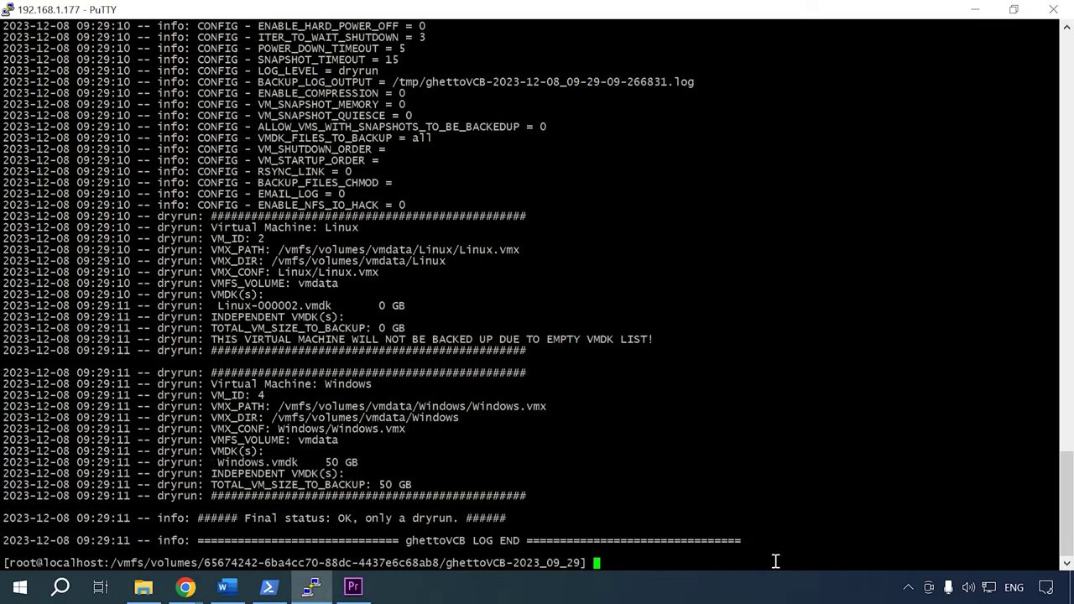
Open ghettoVCB.sh in vi and change its VM_BACKUP_VOLUME to /vmfs/volumes/NFS01
text(vi ghettoVCB.sh)
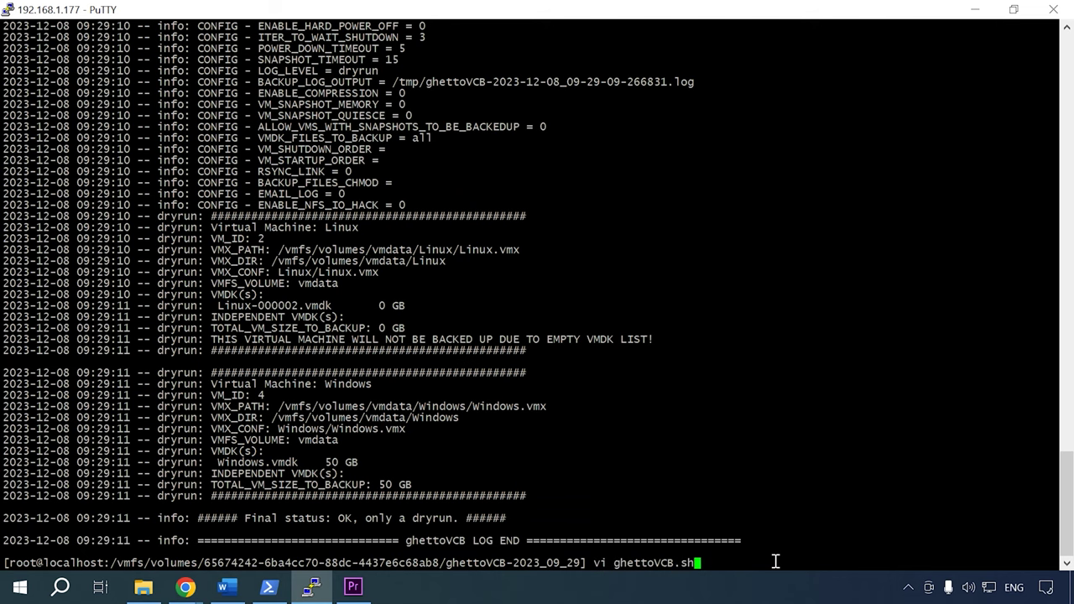
key(Return)
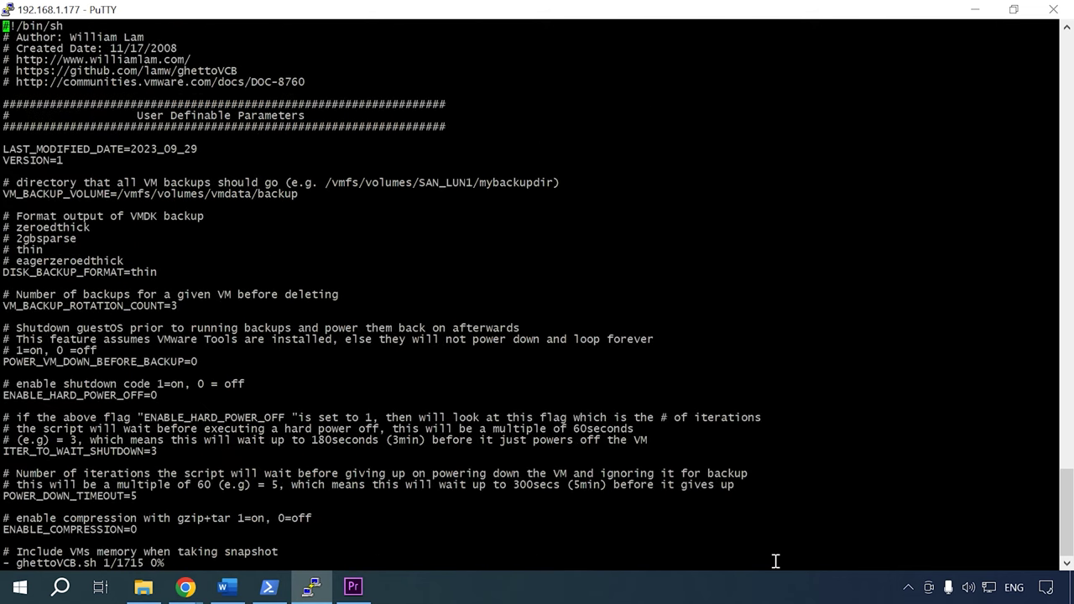
key(Down)
key(Down)
key(Down)
key(Down)
key(Down)
key(Down)
key(Down)
key(Down)
key(Down)
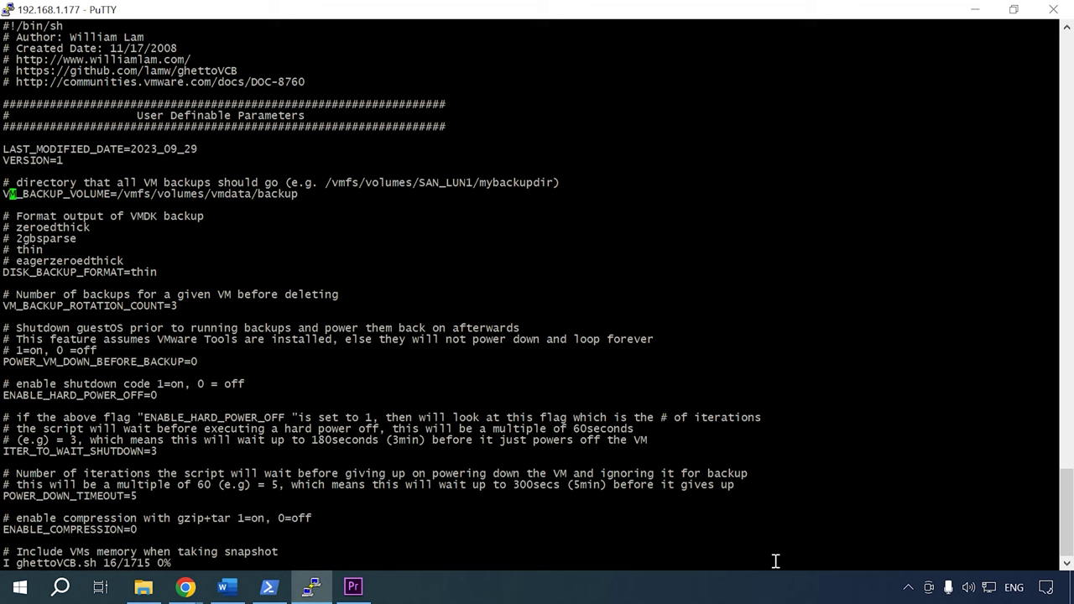
key(Delete)
key(BackSpace)
key(BackSpace)
key(BackSpace)
key(BackSpace)
key(BackSpace)
key(BackSpace)
key(BackSpace)
key(BackSpace)
key(BackSpace)
key(BackSpace)
key(BackSpace)
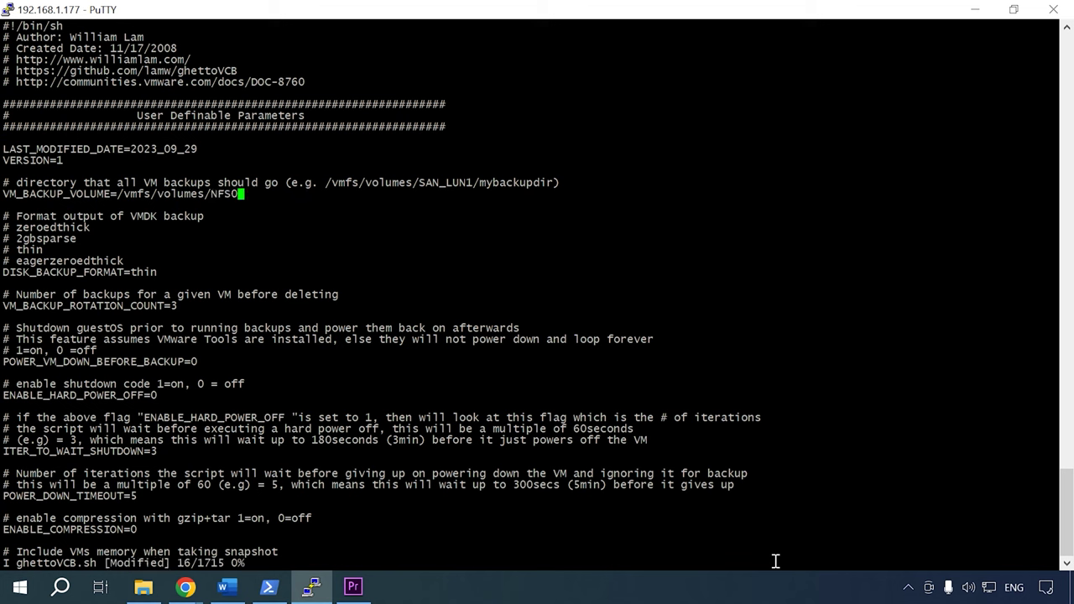
Set NFS_SERVER to 192.168.1.211 and NFS_VERSION to nfsv41 in the script's non-persistent NFS section
key(Down)
key(Down)
key(Down)
key(Down)
key(Down)
key(Down)
key(Down)
key(Down)
key(Down)
key(Down)
key(Down)
key(Down)
key(Down)
key(Down)
key(Down)
key(Down)
key(Down)
key(Down)
key(Down)
key(Down)
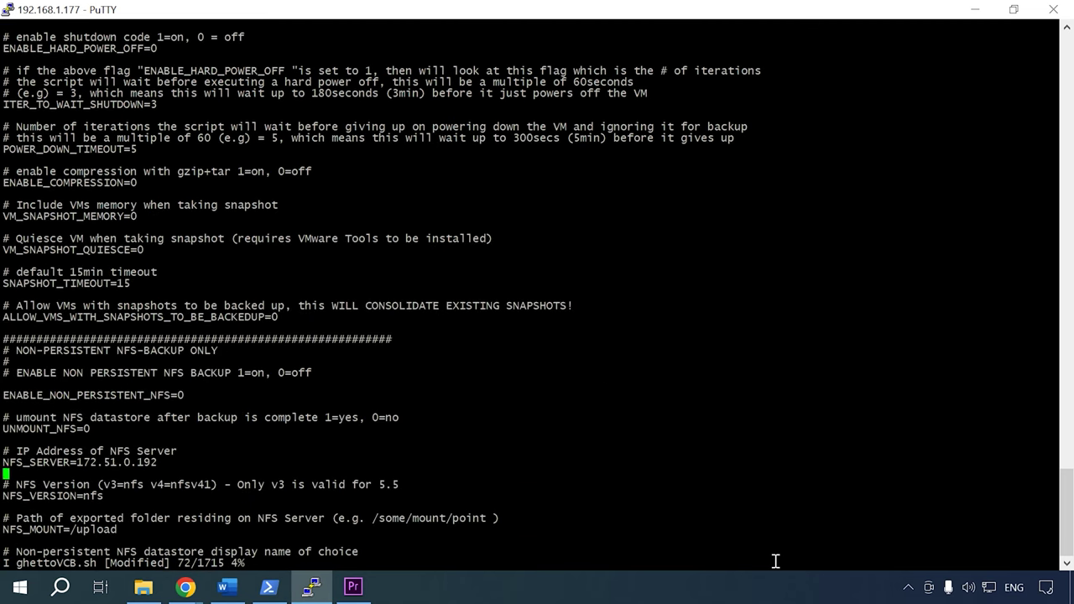
key(Up)
key(End)
key(BackSpace)
key(BackSpace)
key(BackSpace)
key(BackSpace)
key(BackSpace)
key(BackSpace)
key(BackSpace)
key(BackSpace)
key(BackSpace)
key(Down)
key(Down)
key(Down)
key(End)
text(v41)
Save and close ghettoVCB.sh, and run the earlier ghettoVCB command again
key(Escape)
text(:)
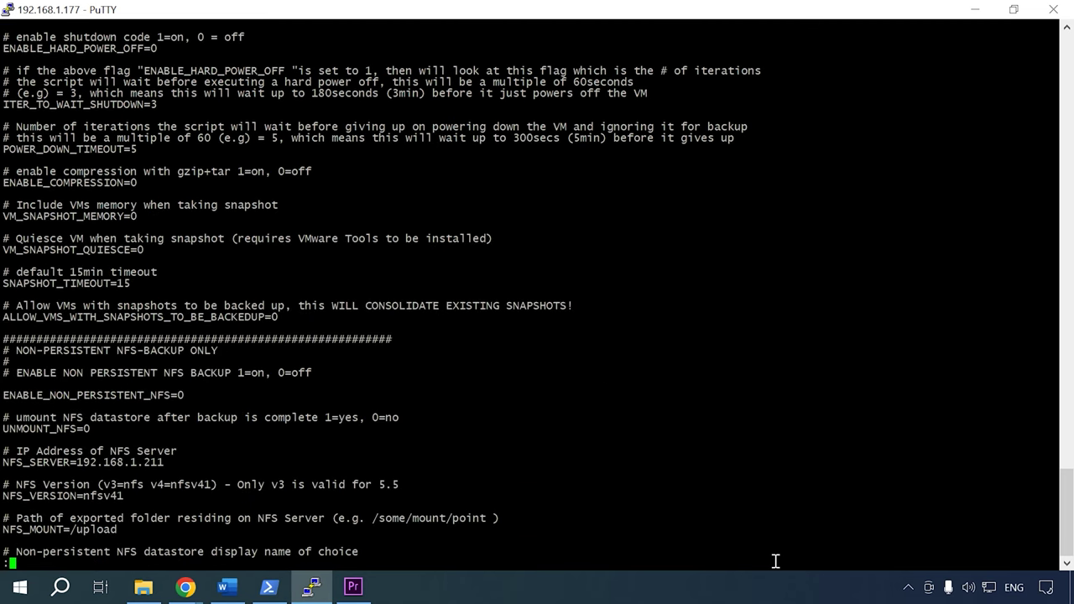
key(Return)
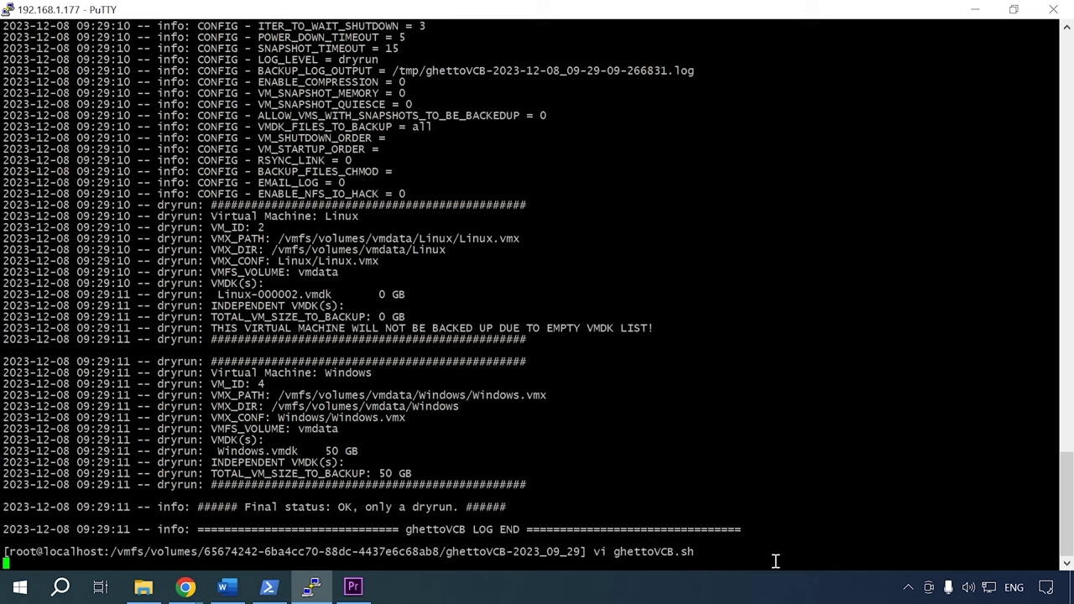
key(Up)
key(Up)
key(Return)
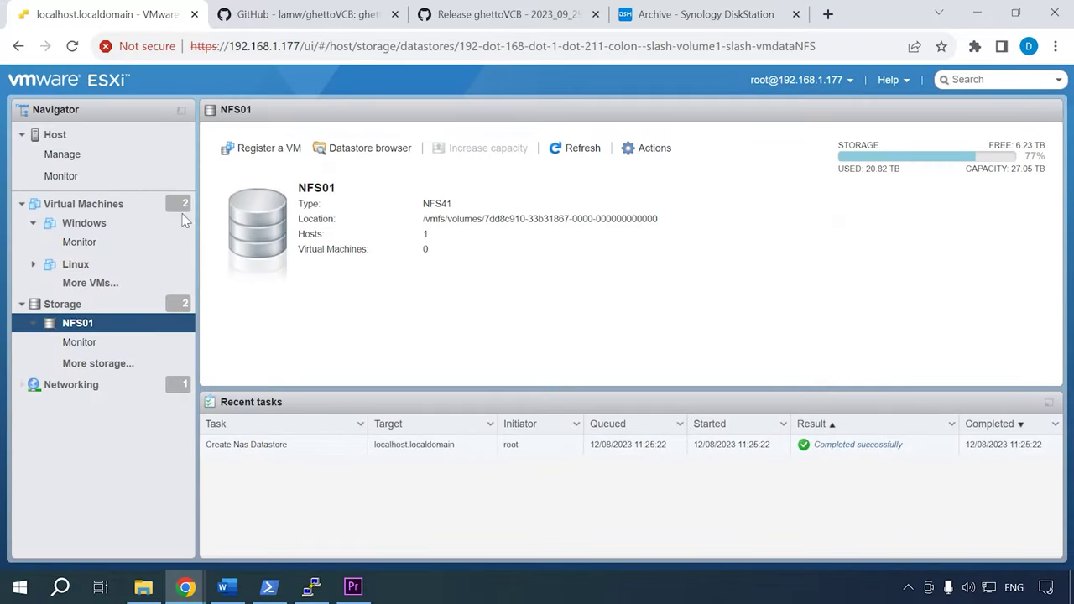
In the ESXi web client, start registering an existing virtual machine and open the datastore browser to pick it
click(98, 205)
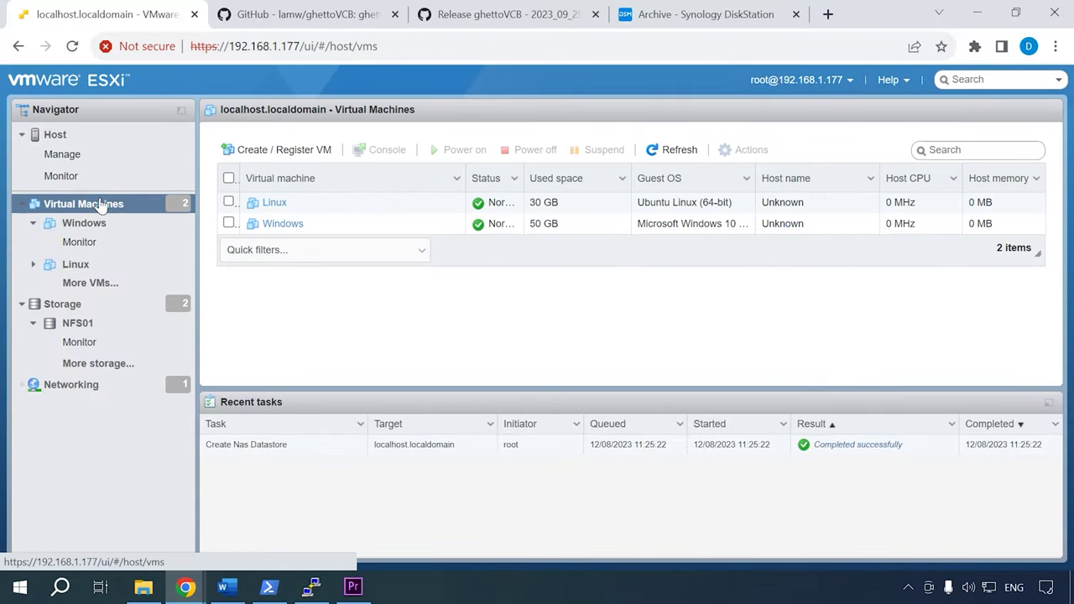
click(300, 149)
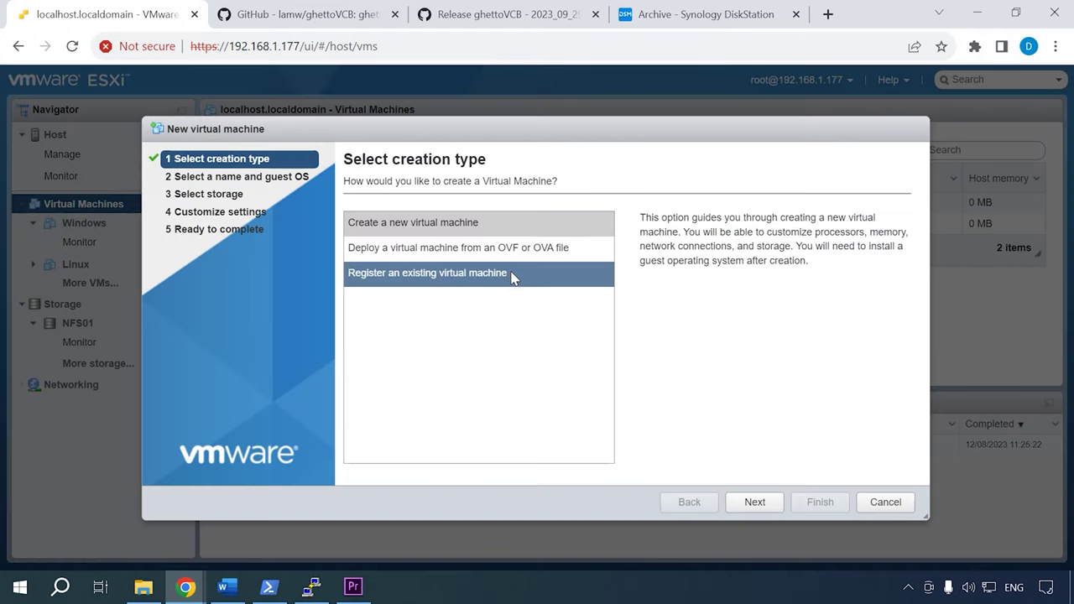
click(503, 275)
click(769, 505)
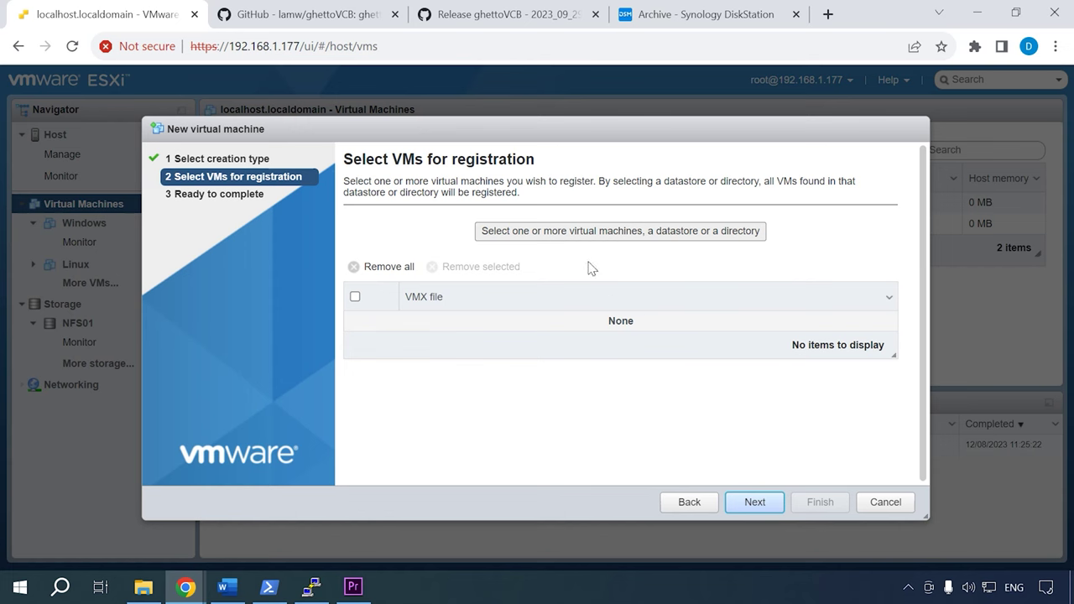
click(575, 239)
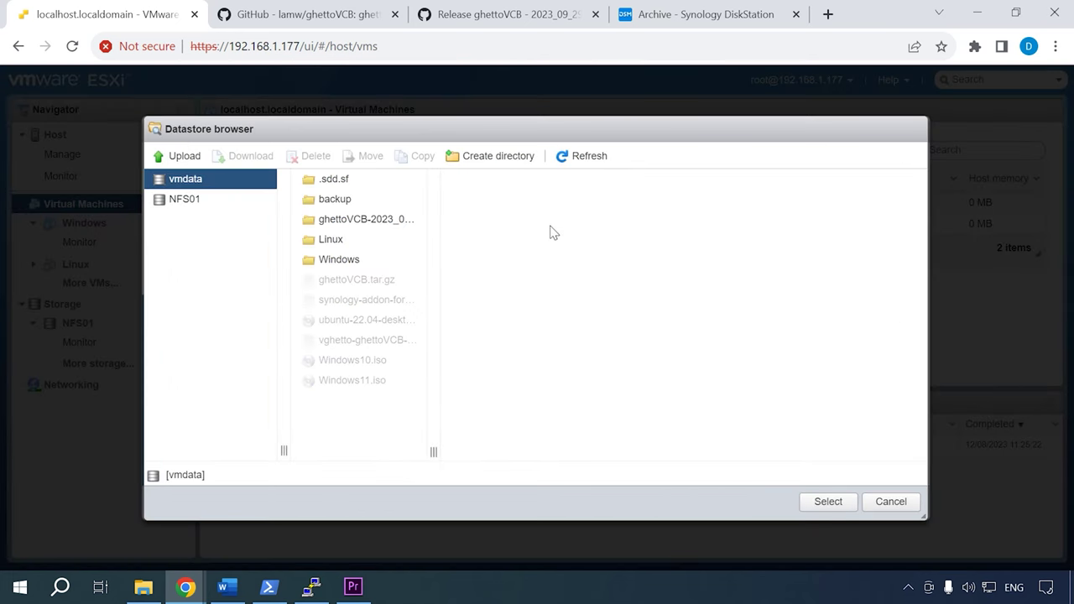
Select Windows.vmx from backup/Windows/Windows-2023-12-08_08-12-03 on the vmdata datastore for registration
click(340, 202)
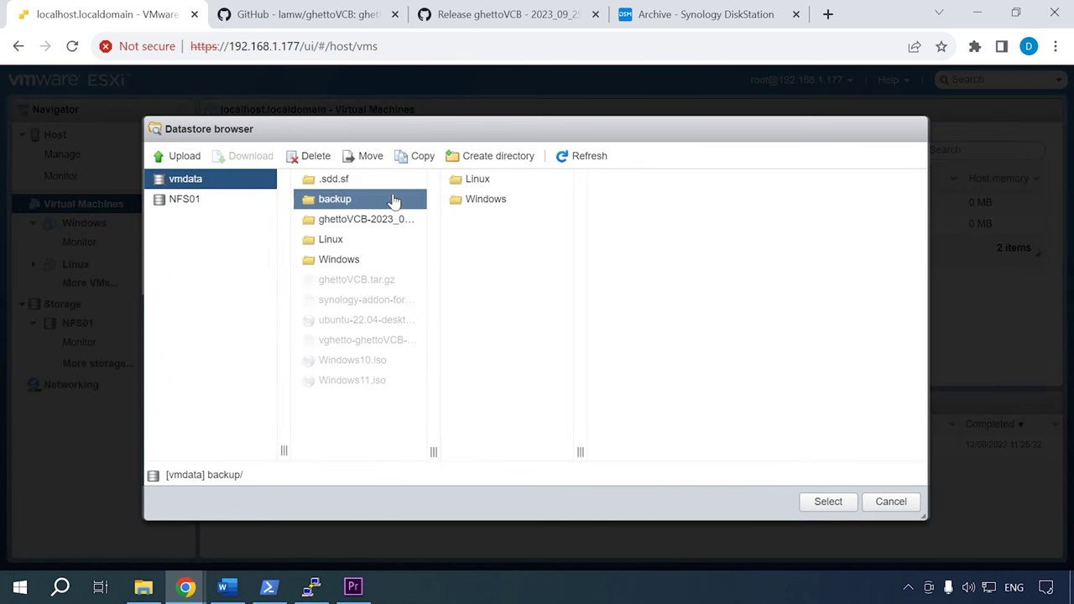
click(491, 204)
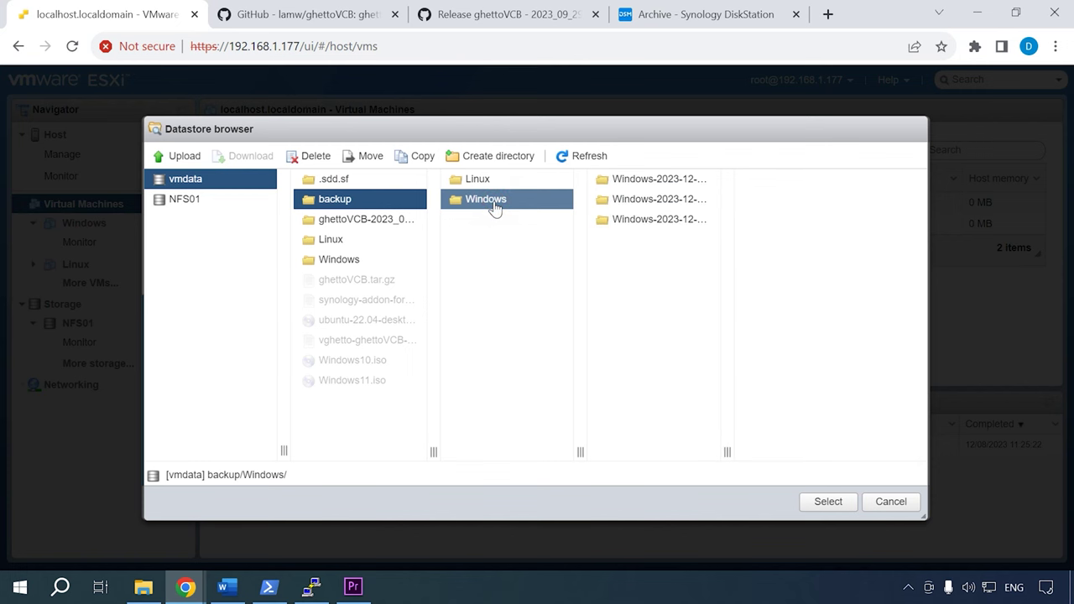
click(652, 226)
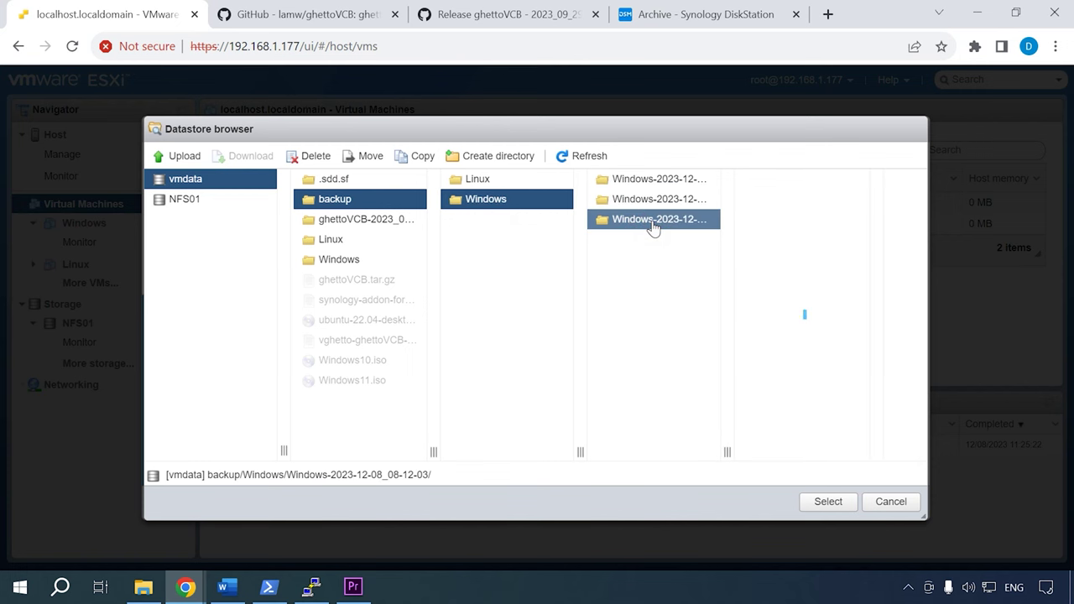
click(806, 241)
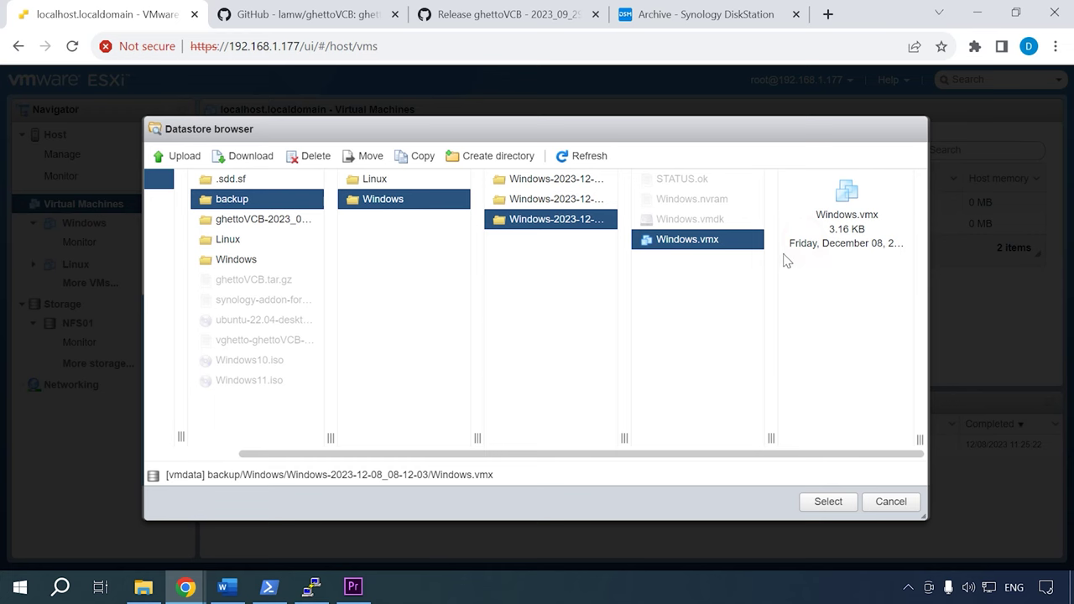
click(828, 502)
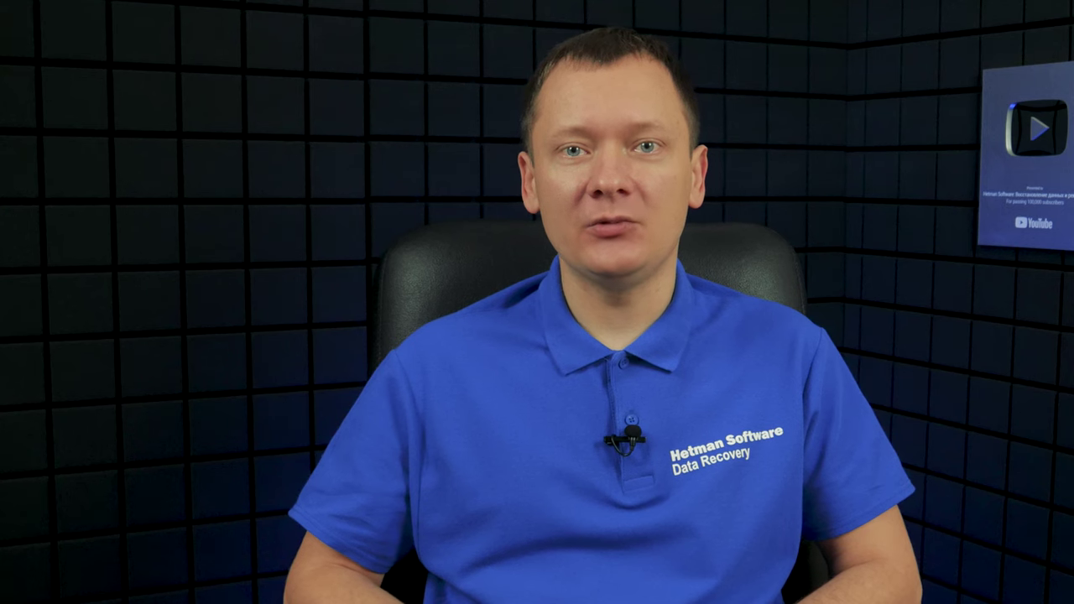
In Hetman Partition Recovery, run a quick scan of the VMFS partition on Disk 1 and finish the wizard
click(324, 282)
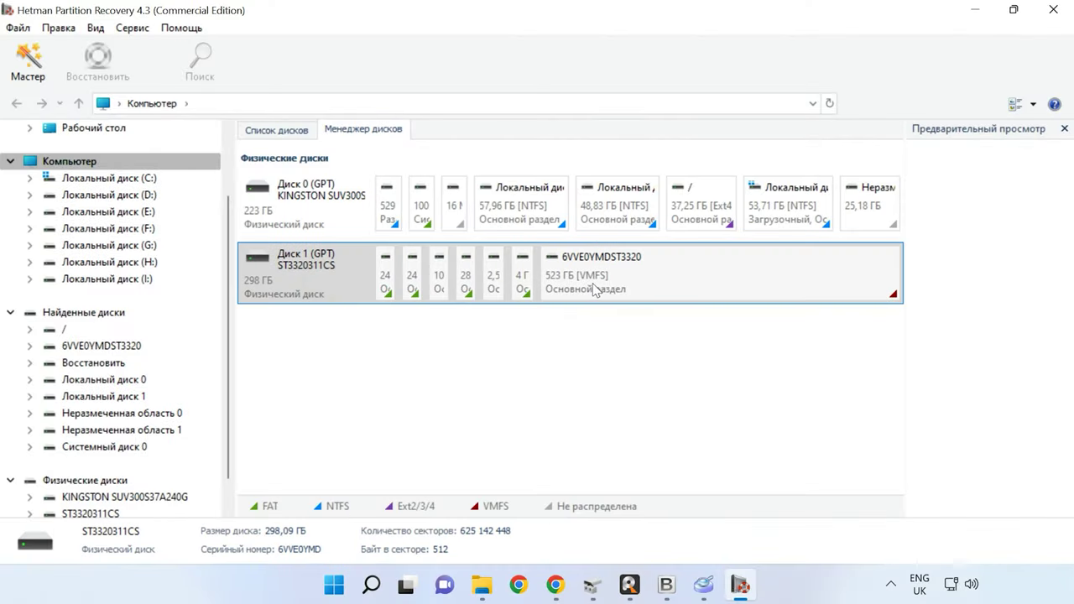
right_click(676, 273)
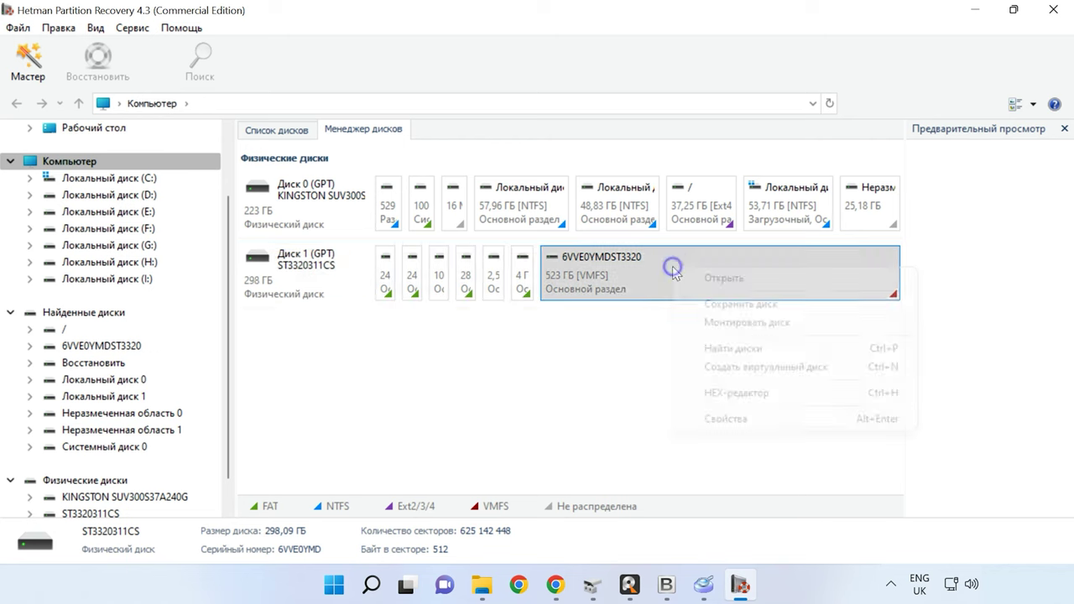
click(736, 279)
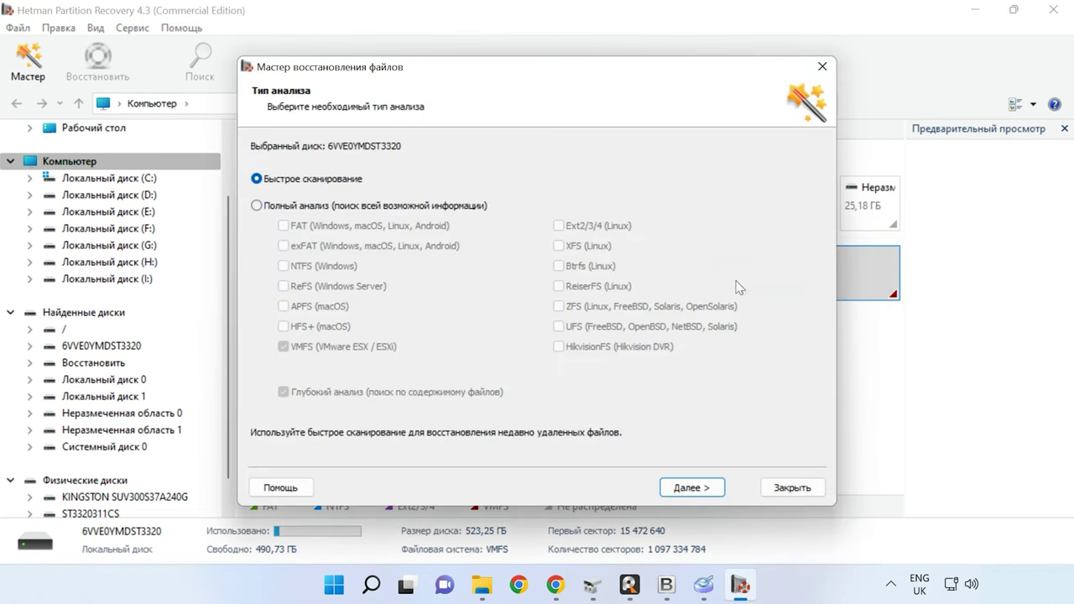
click(678, 486)
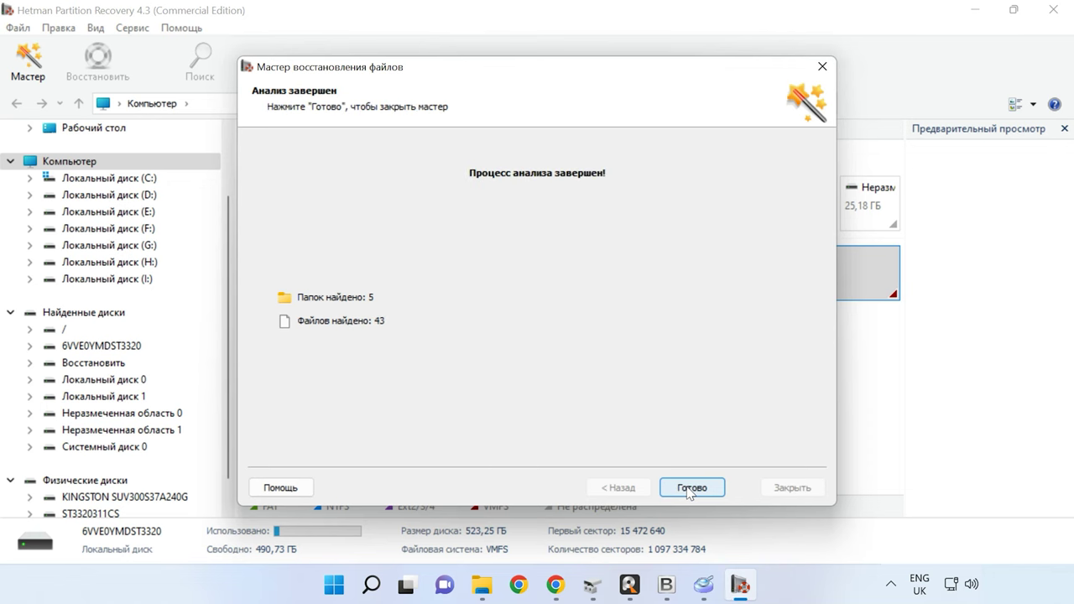
click(689, 488)
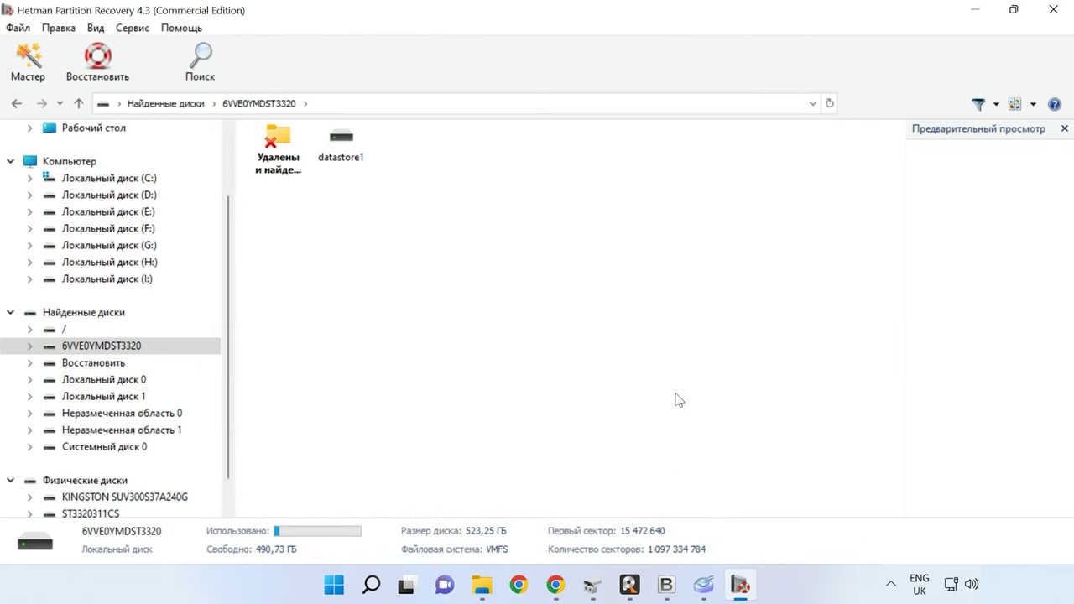
Examine the contents of the Lin, lin and 1111111 folders in the scanned partition's datastore1
double_click(373, 158)
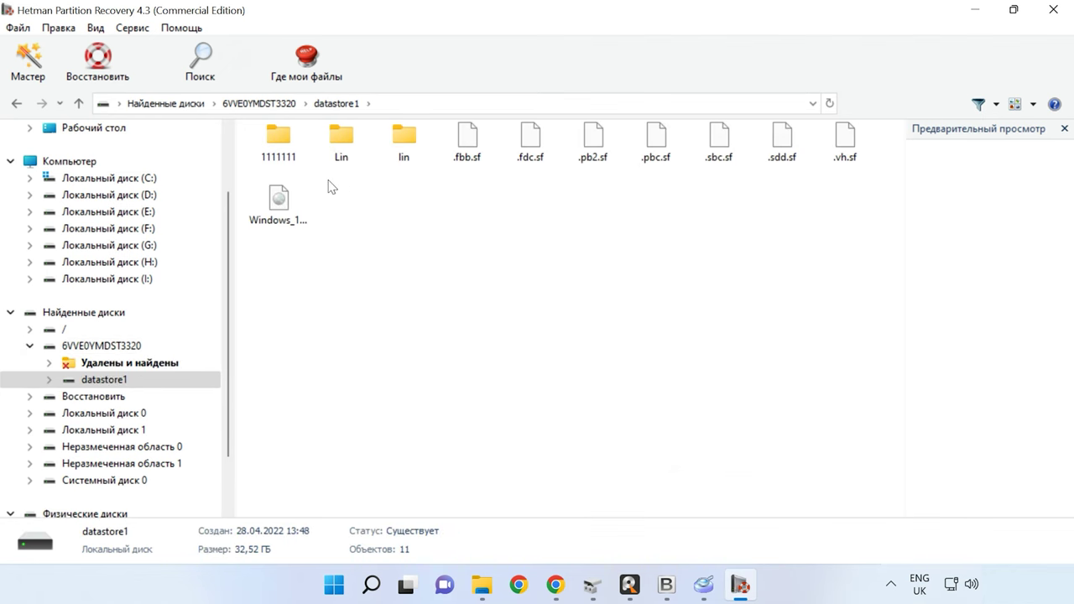
double_click(340, 140)
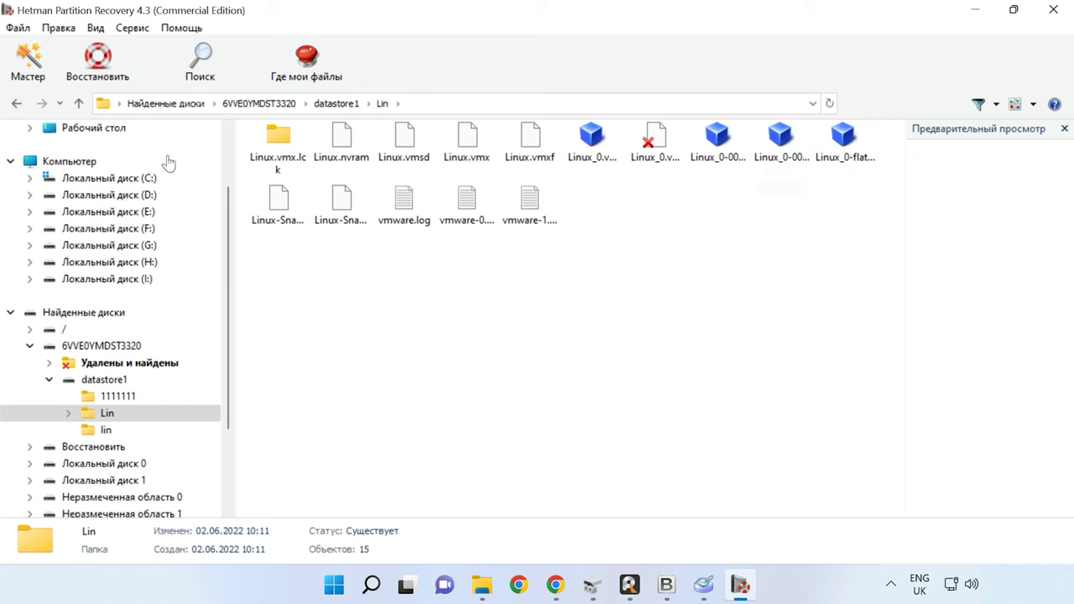
click(78, 103)
double_click(406, 140)
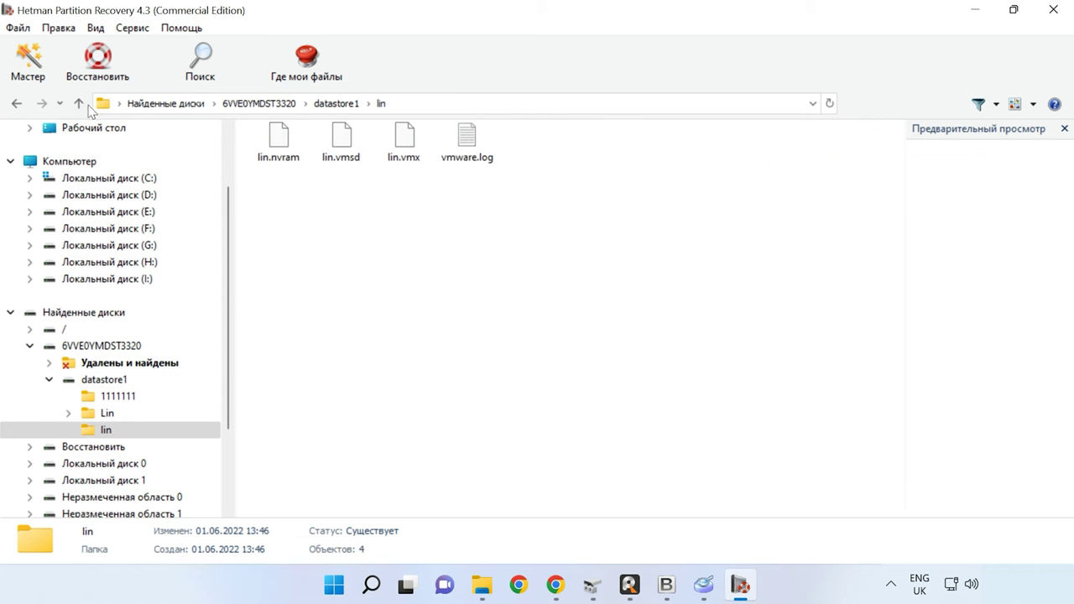
key(BackSpace)
double_click(281, 144)
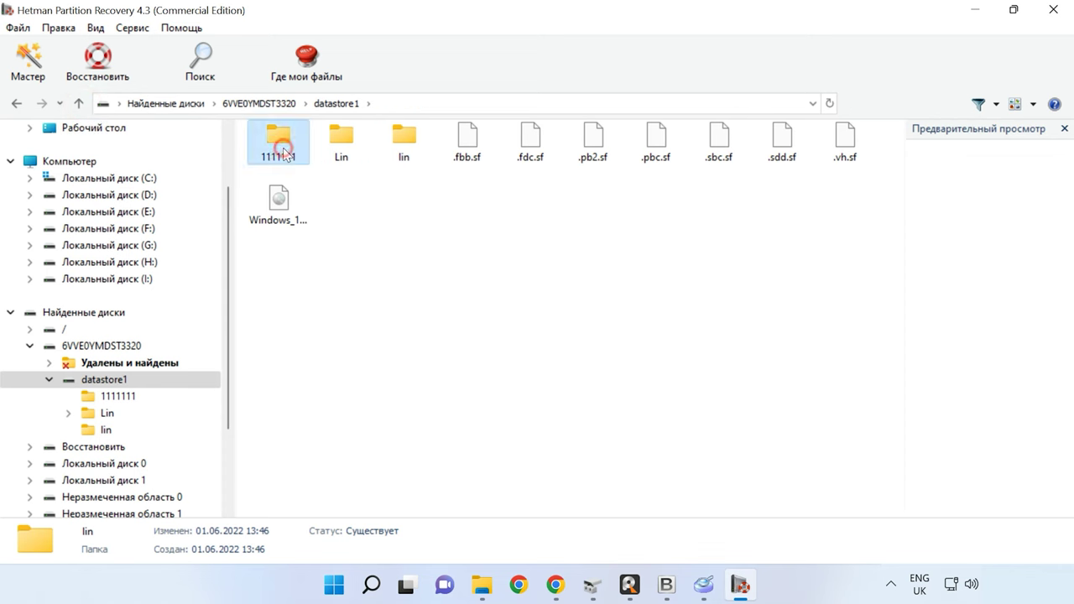
click(80, 104)
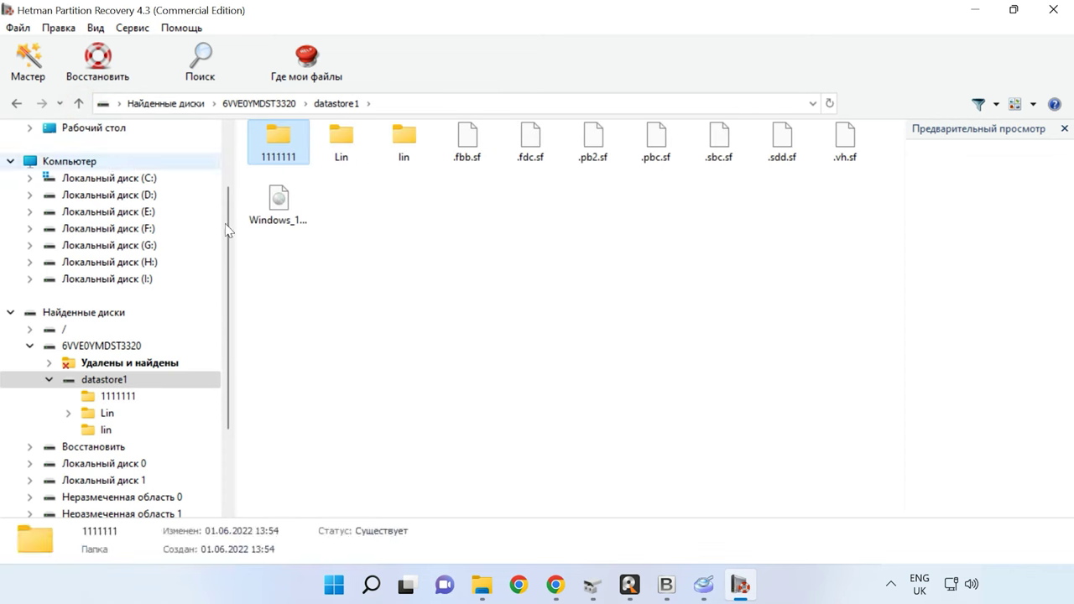